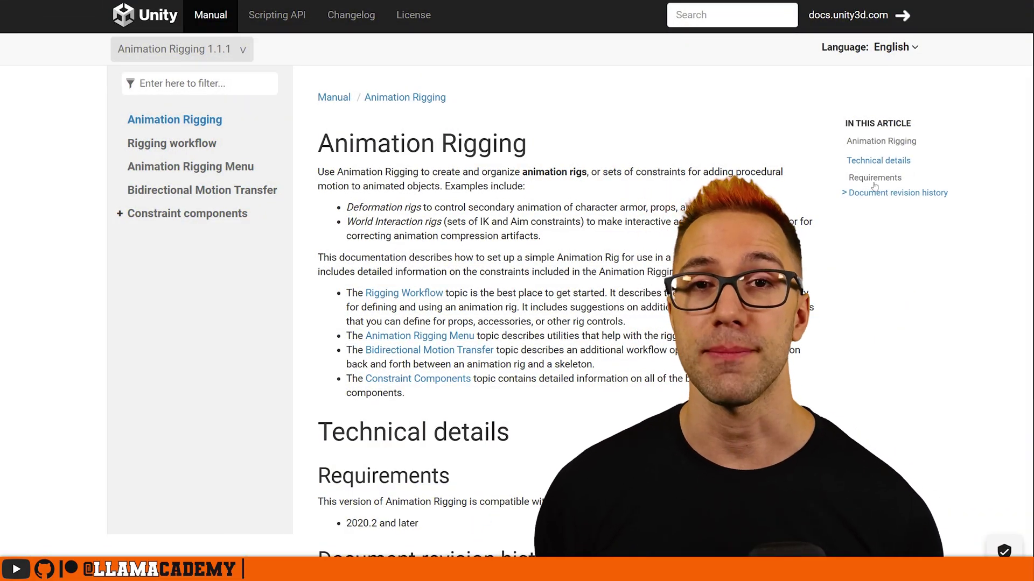
Open the Chain IK Constraint page under Constraint components in the Animation Rigging docs
{"action": "left_click", "coordinate": [120, 214]}
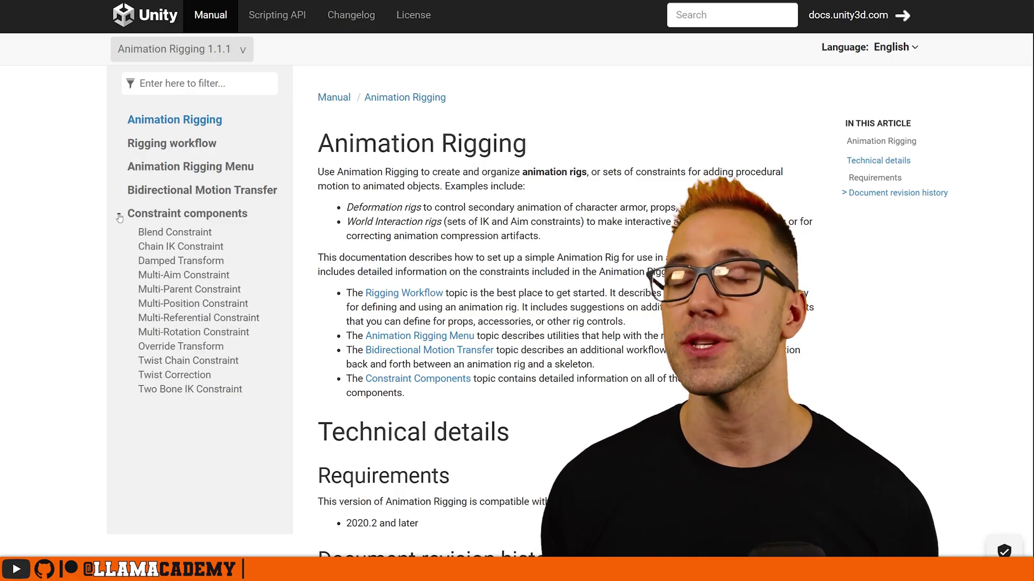
{"action": "left_click", "coordinate": [188, 248]}
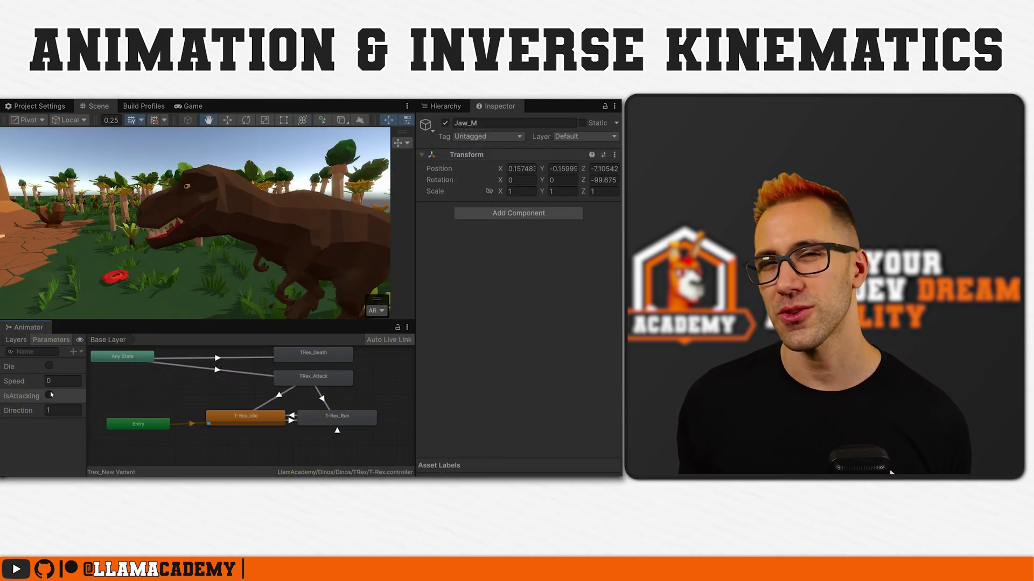
Toggle IsAttacking to make the T-Rex attack, then preview the TRex_Run clip
{"action": "left_click", "coordinate": [50, 395]}
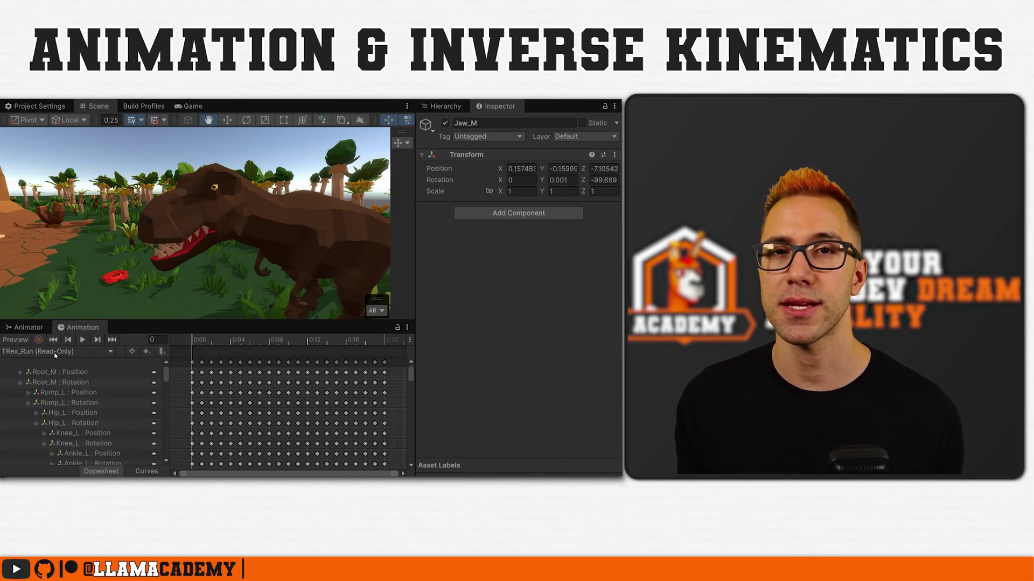
{"action": "left_click", "coordinate": [15, 340]}
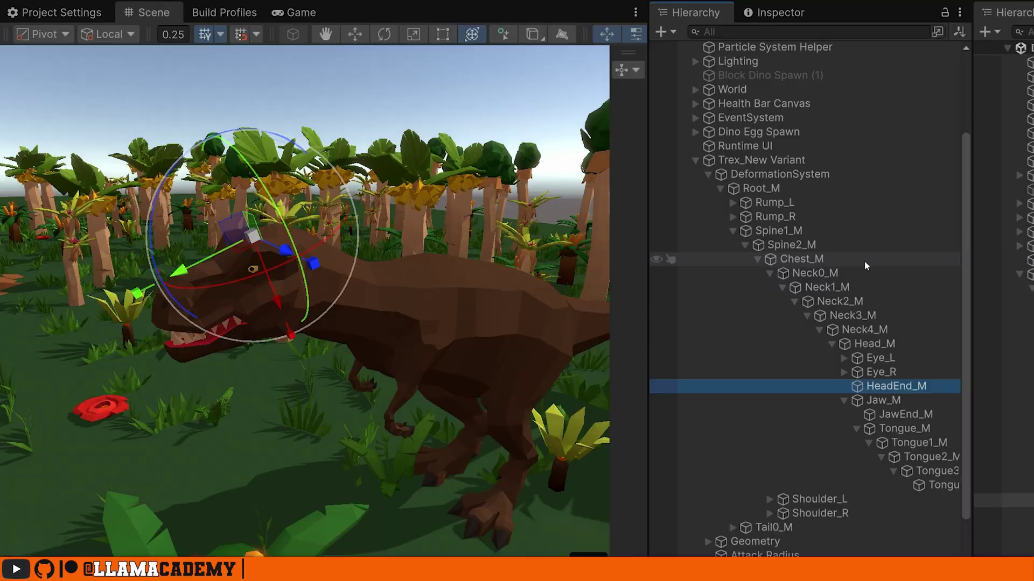
Drag the IK Target so the head follows, tracing the bones from Head_M through Neck0_M to Spine1_M
{"action": "key", "text": "Down"}
{"action": "key", "text": "Down"}
{"action": "key", "text": "Down"}
{"action": "key", "text": "Down"}
{"action": "key", "text": "Down"}
{"action": "key", "text": "Down"}
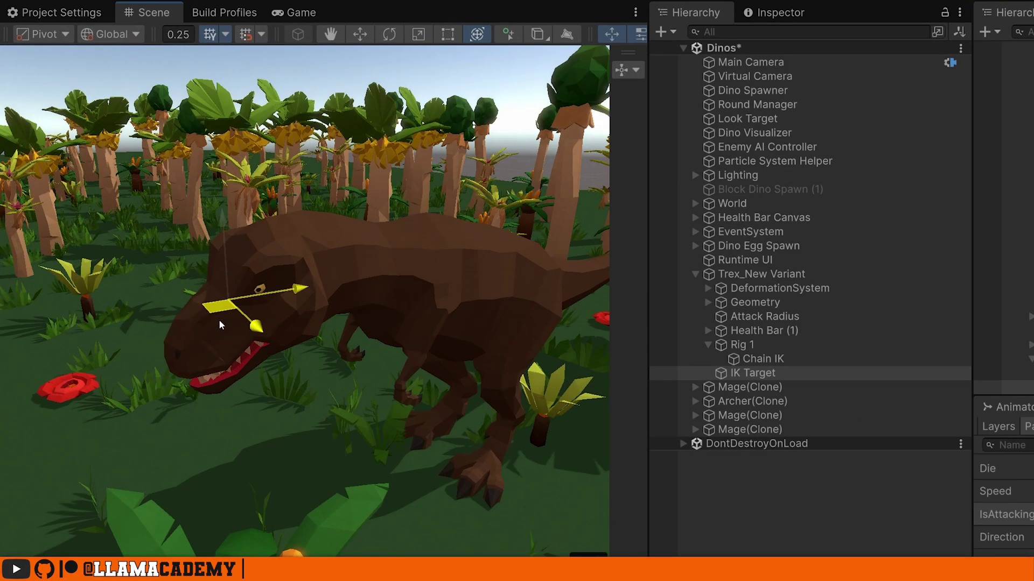
{"action": "left_click_drag", "start_coordinate": [215, 319], "coordinate": [178, 289]}
{"action": "key", "text": "e"}
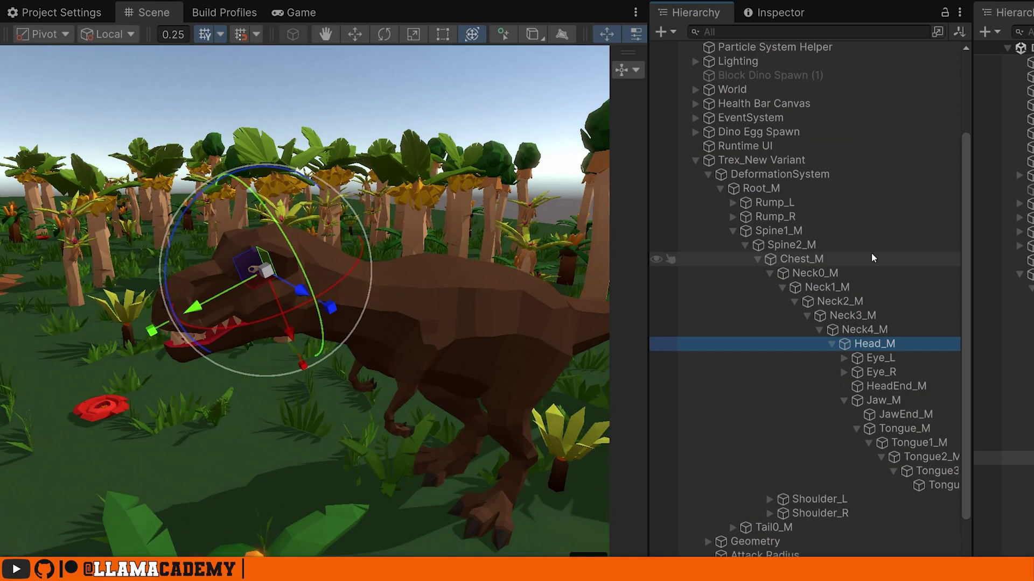
{"action": "key", "text": "Up"}
{"action": "key", "text": "Up"}
{"action": "key", "text": "Up"}
{"action": "key", "text": "Up"}
{"action": "key", "text": "Up"}
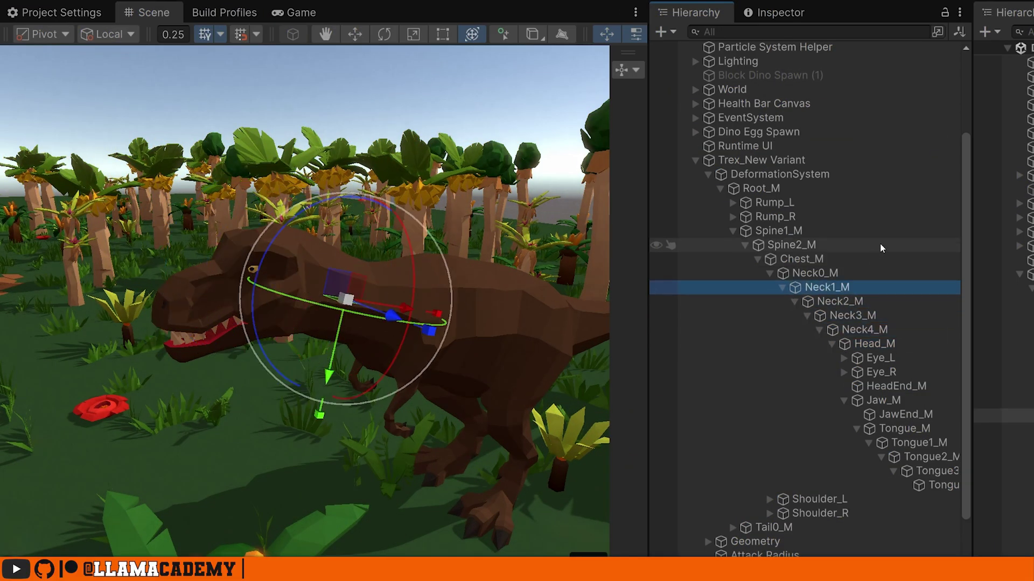
{"action": "key", "text": "Up"}
{"action": "key", "text": "Up"}
{"action": "key", "text": "Up"}
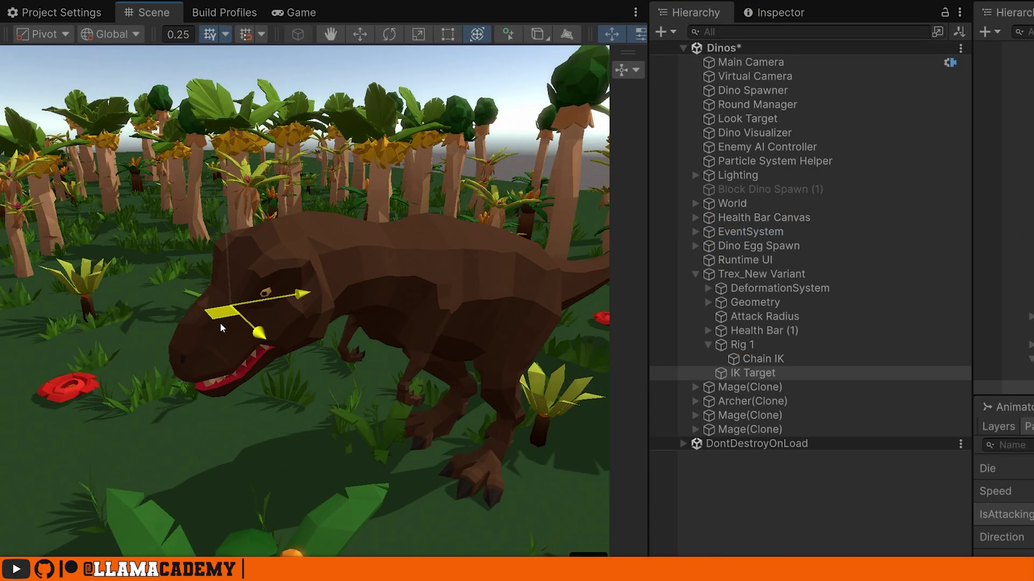
{"action": "left_click_drag", "start_coordinate": [203, 304], "coordinate": [173, 259]}
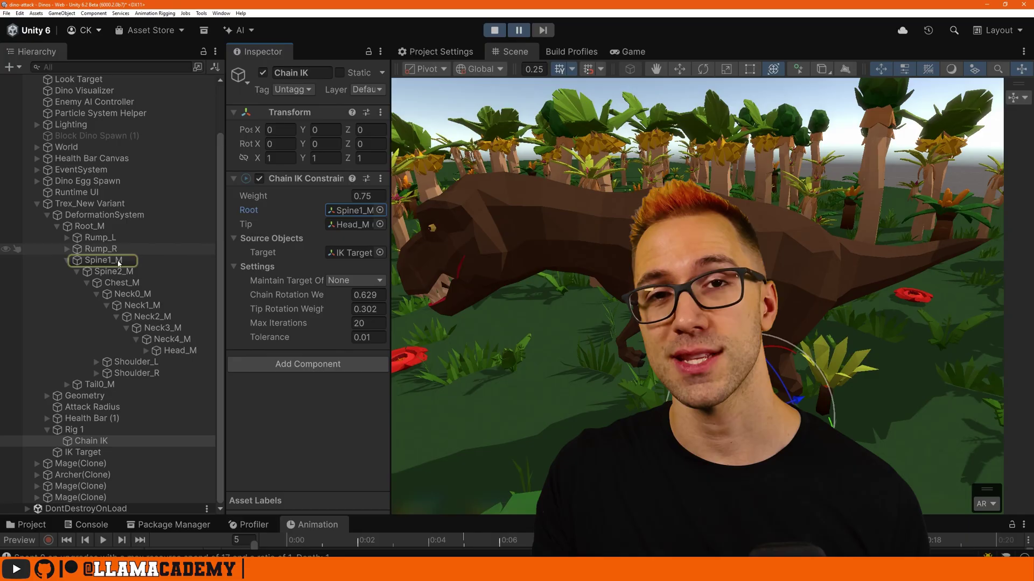
Step down to Head_M, inspect the Chain IK constraint, then select and frame the IK Target
{"action": "key", "text": "Down"}
{"action": "key", "text": "Down"}
{"action": "key", "text": "Down"}
{"action": "key", "text": "Down"}
{"action": "key", "text": "Down"}
{"action": "key", "text": "Down"}
{"action": "key", "text": "Down"}
{"action": "key", "text": "Down"}
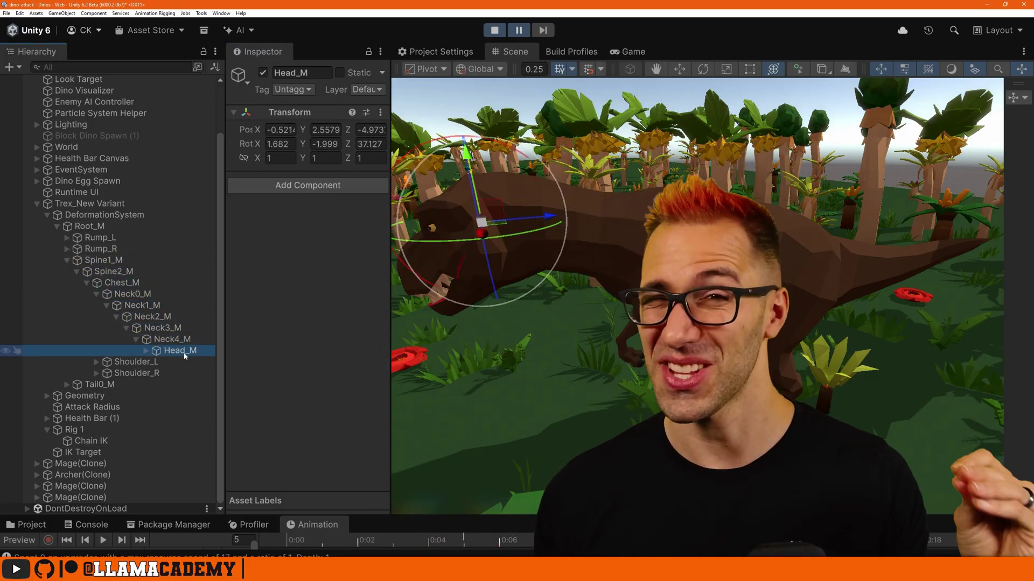
{"action": "left_click", "coordinate": [108, 442]}
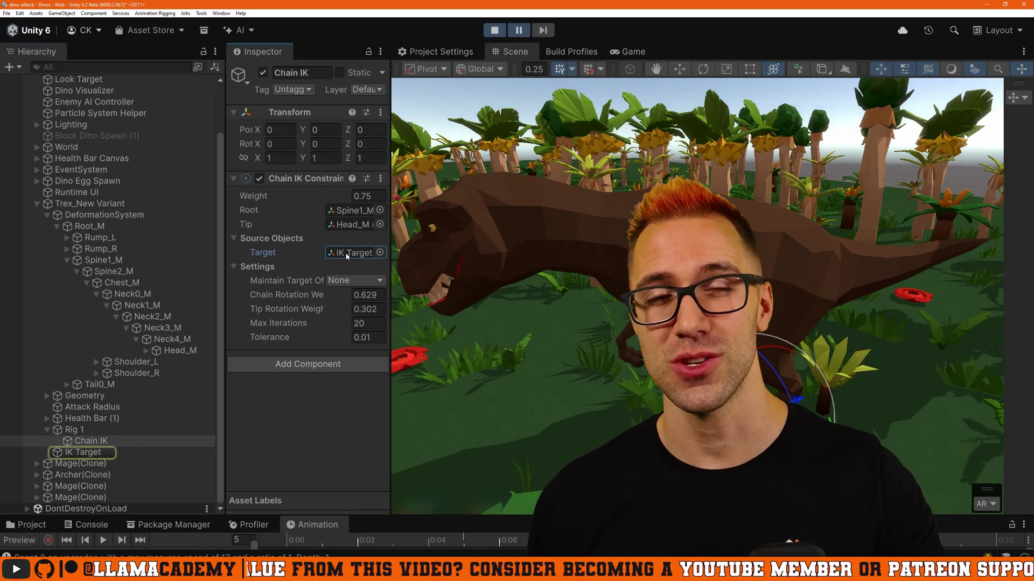
{"action": "left_click", "coordinate": [92, 453]}
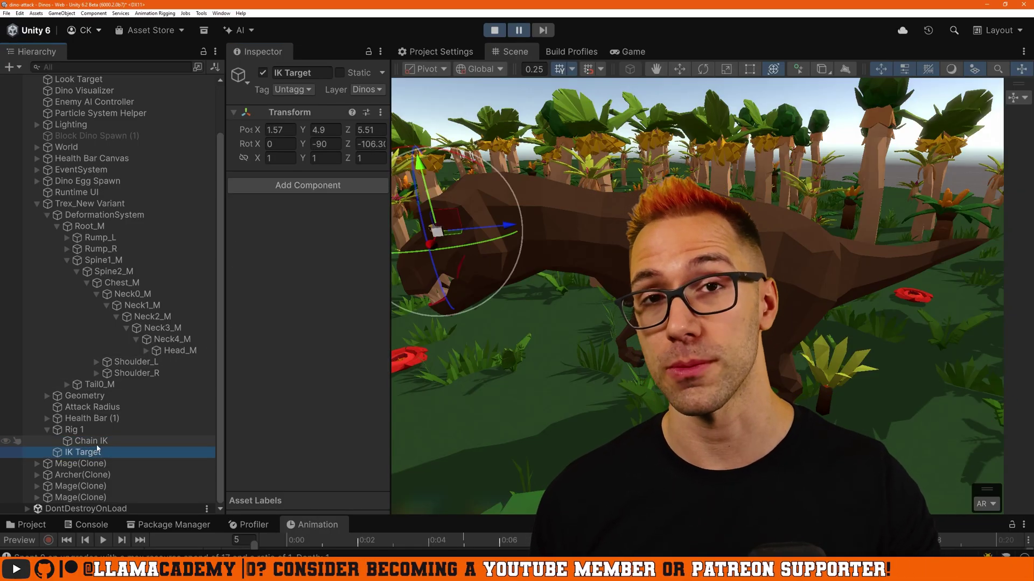
{"action": "right_click_drag", "start_coordinate": [700, 269], "coordinate": [722, 258]}
{"action": "middle_click_drag", "start_coordinate": [699, 270], "coordinate": [765, 285]}
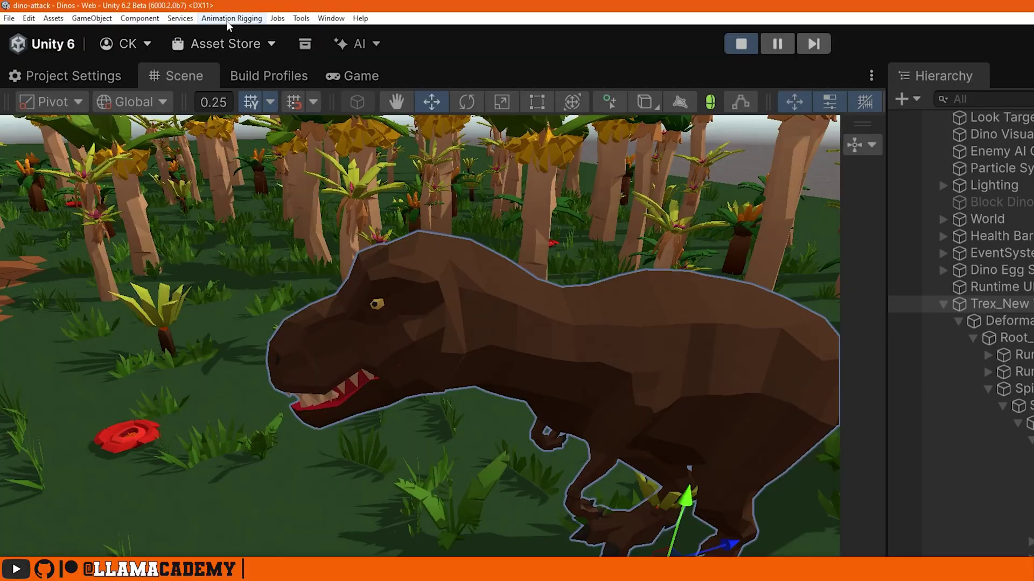
{"action": "left_click", "coordinate": [159, 14]}
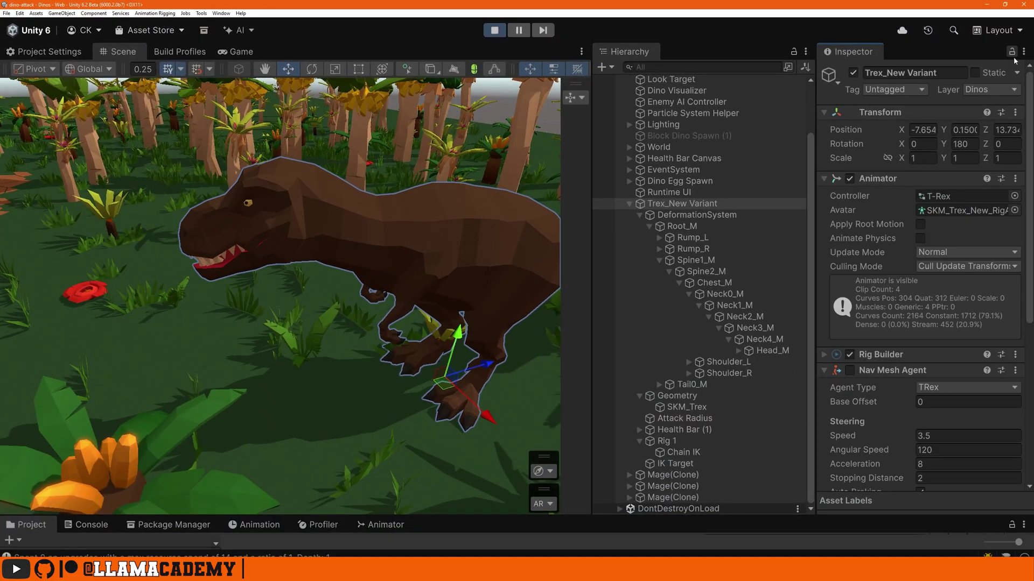
{"action": "left_click", "coordinate": [894, 354]}
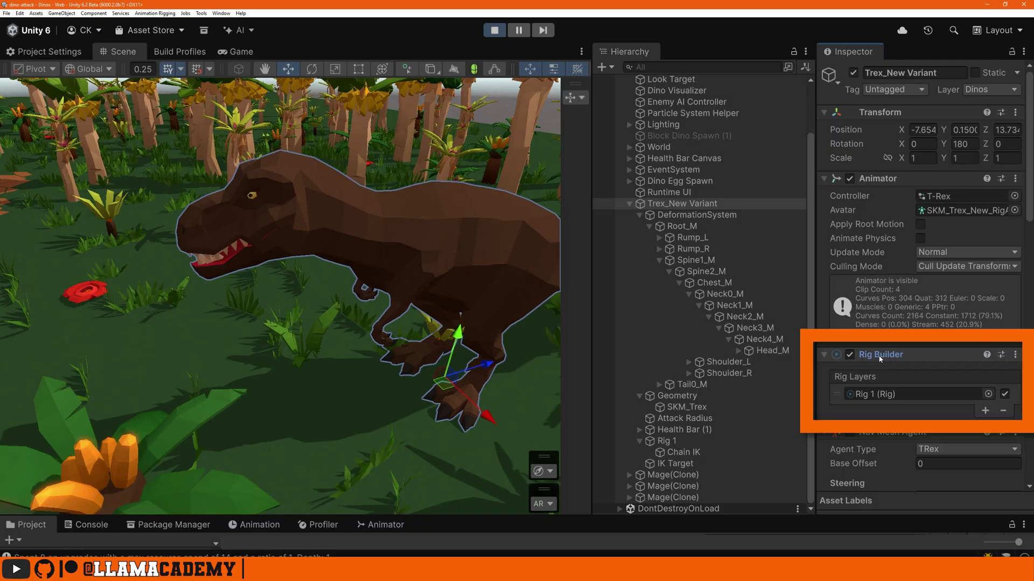
{"action": "left_click", "coordinate": [685, 446]}
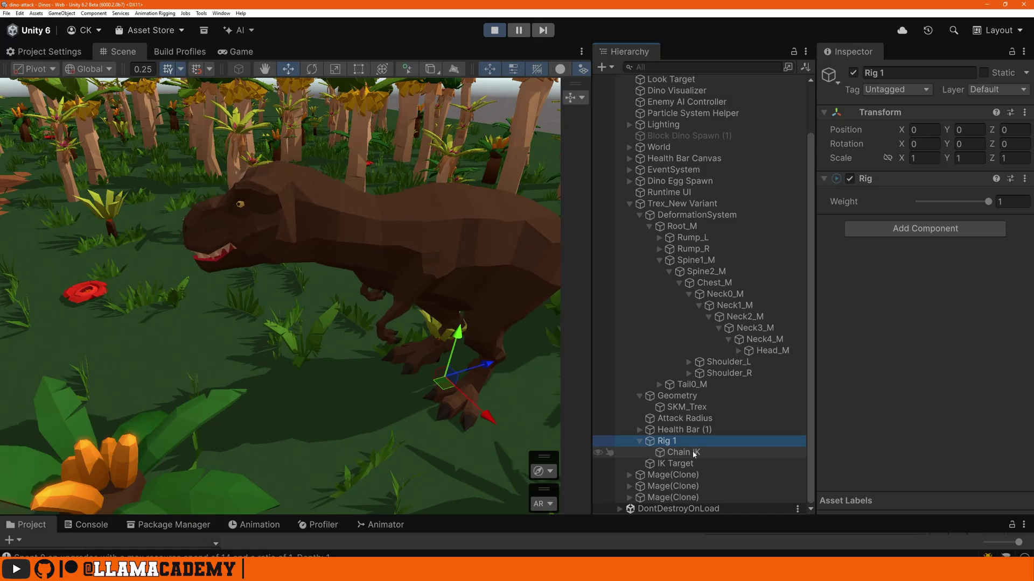
{"action": "left_click", "coordinate": [694, 454]}
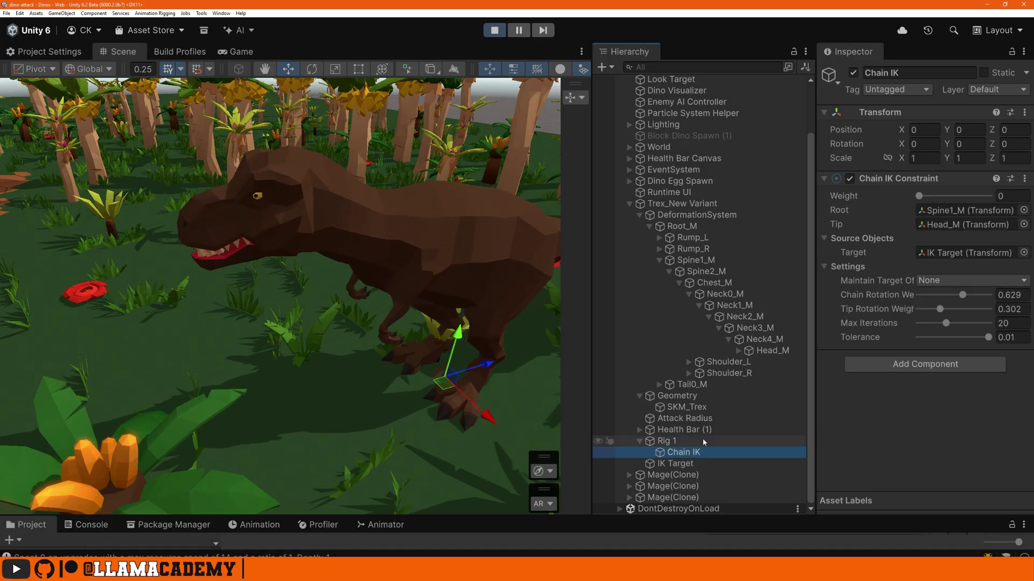
{"action": "left_click", "coordinate": [683, 204]}
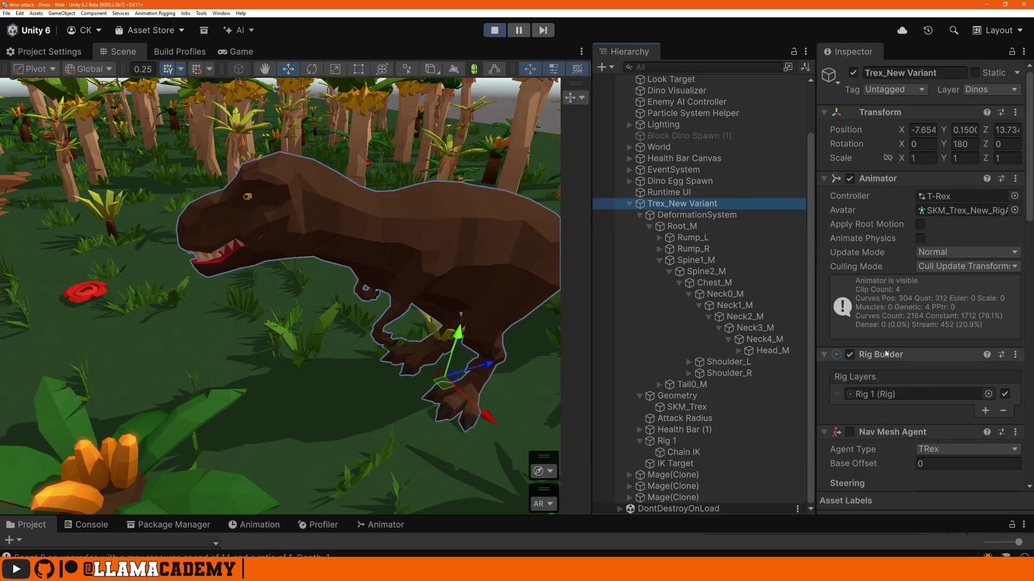
{"action": "left_click", "coordinate": [676, 442]}
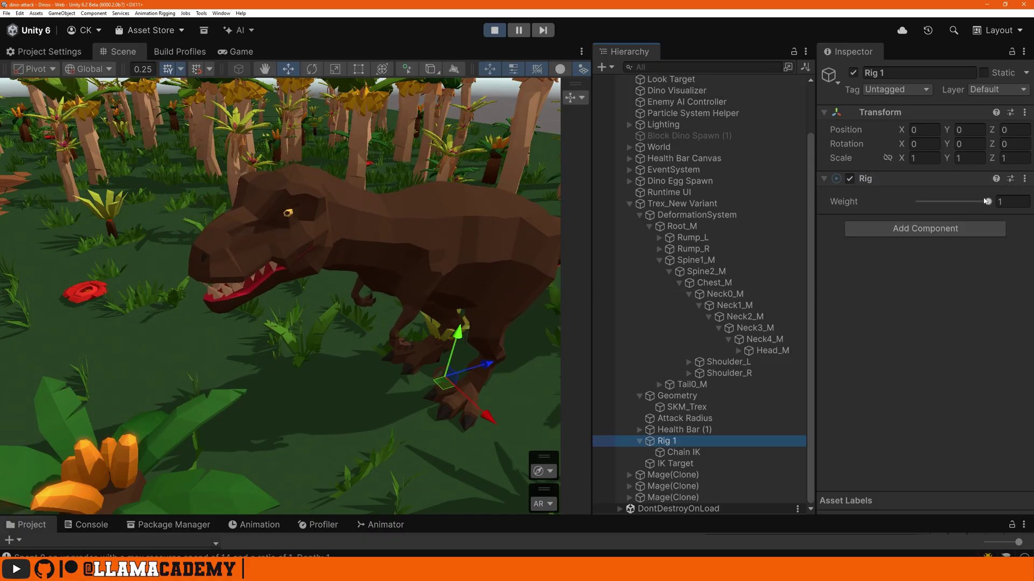
{"action": "left_click", "coordinate": [688, 453]}
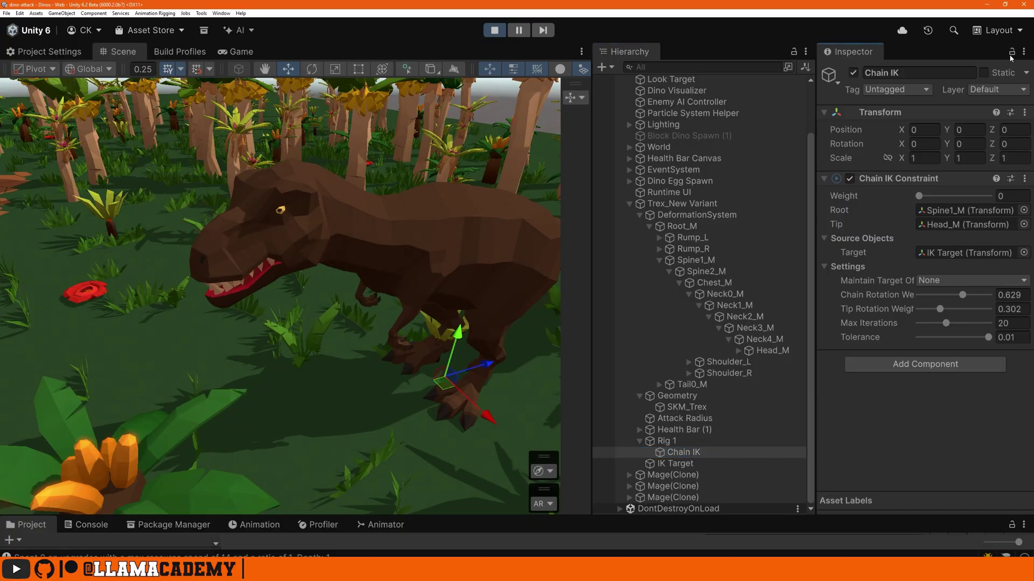
Select the IK Target and raise Chain Rotation Weight and the constraint Weight to 1
{"action": "left_click", "coordinate": [680, 464]}
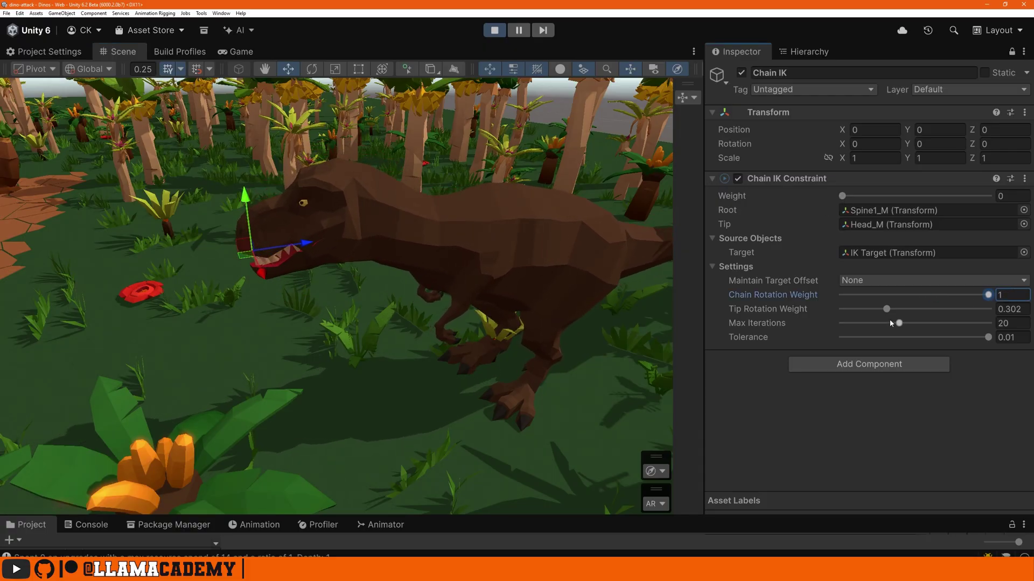
{"action": "left_click_drag", "start_coordinate": [886, 309], "coordinate": [991, 309]}
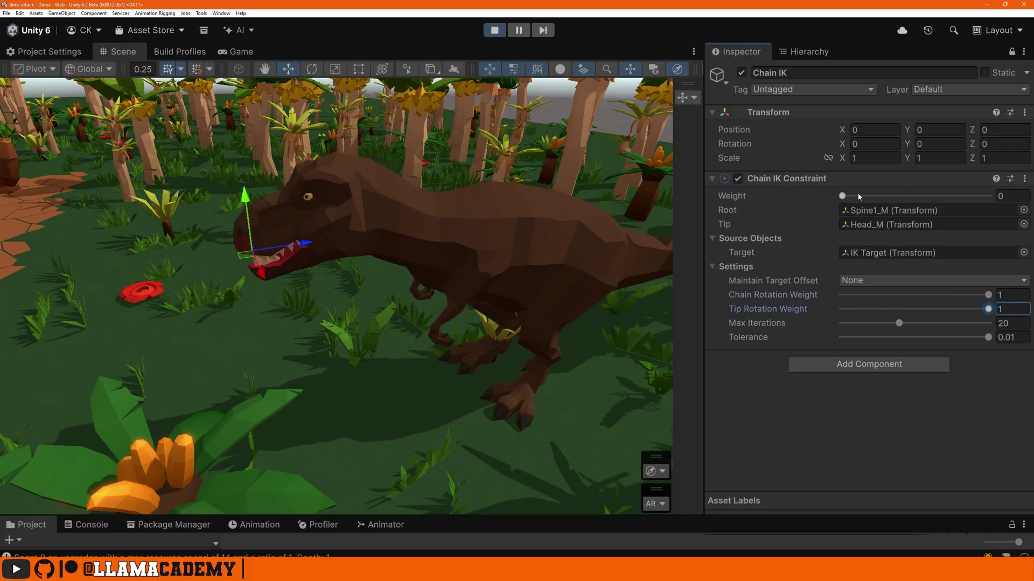
{"action": "left_click_drag", "start_coordinate": [859, 197], "coordinate": [992, 190]}
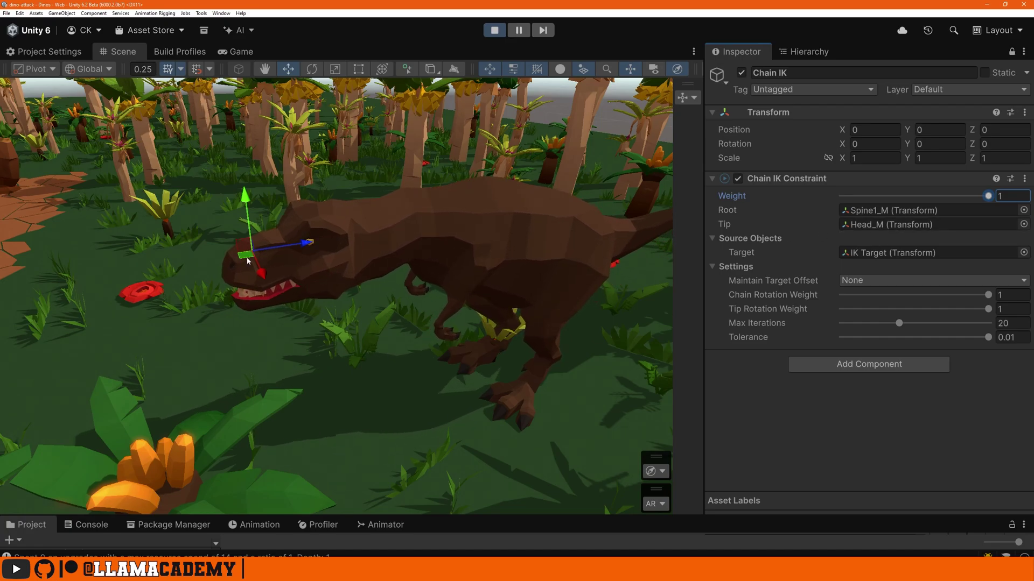
Move the IK Target up to eye level and around so the T-Rex's head follows it
{"action": "left_click_drag", "start_coordinate": [245, 250], "coordinate": [285, 393]}
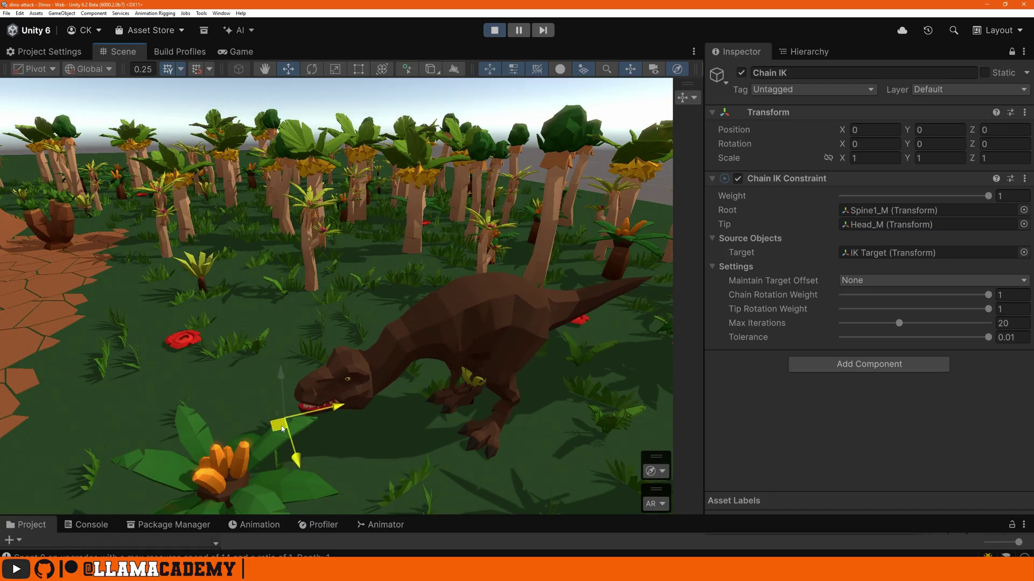
{"action": "left_click_drag", "start_coordinate": [275, 418], "coordinate": [283, 295]}
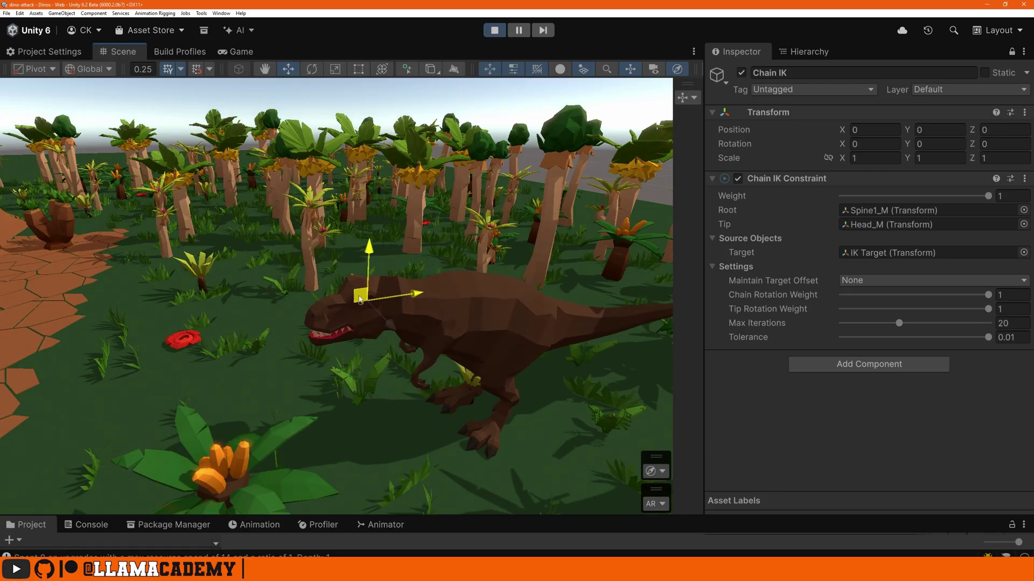
{"action": "left_click_drag", "start_coordinate": [333, 300], "coordinate": [374, 306], "text": "alt"}
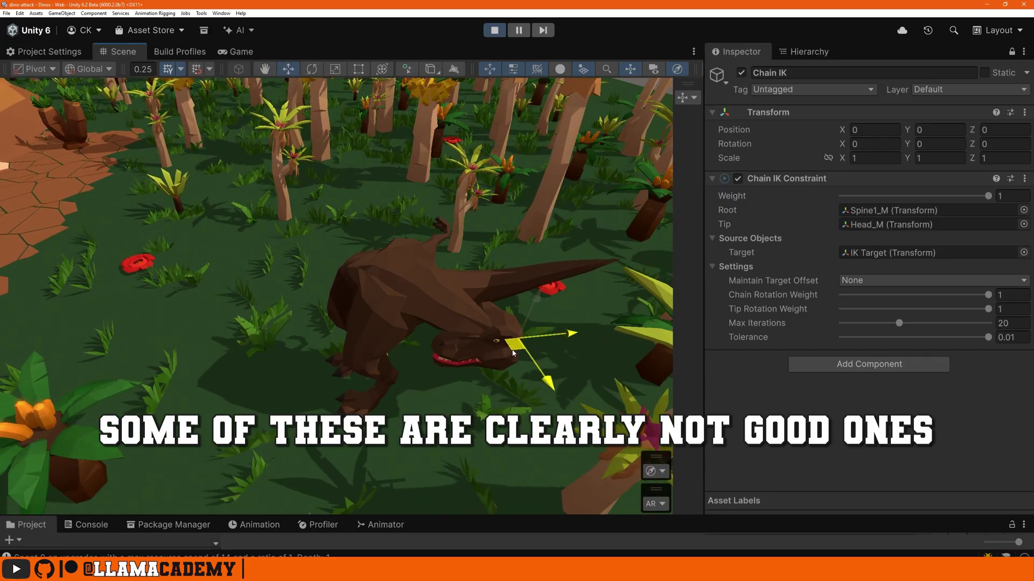
{"action": "left_click_drag", "start_coordinate": [269, 381], "coordinate": [409, 256]}
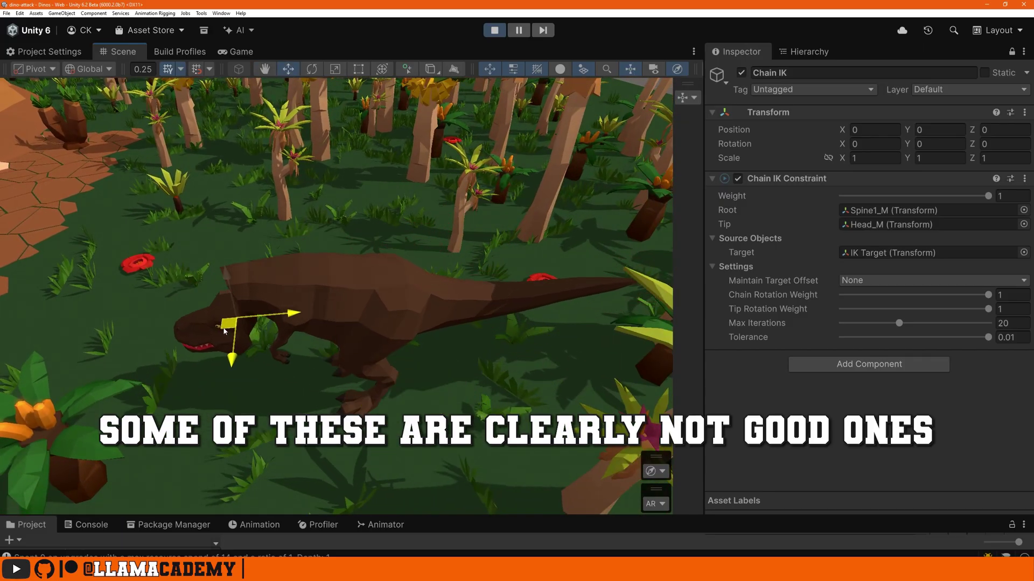
{"action": "left_click_drag", "start_coordinate": [225, 331], "coordinate": [357, 247]}
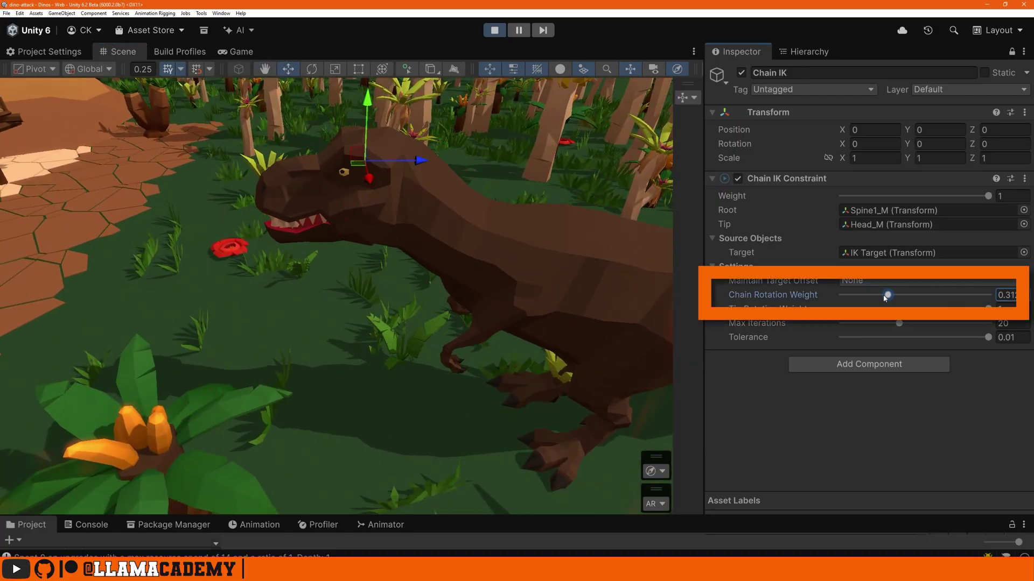
Set Chain Rotation Weight to 0, rotate the IK Target, then lower Tip Rotation Weight to about 0.41
{"action": "left_click_drag", "start_coordinate": [885, 298], "coordinate": [743, 322]}
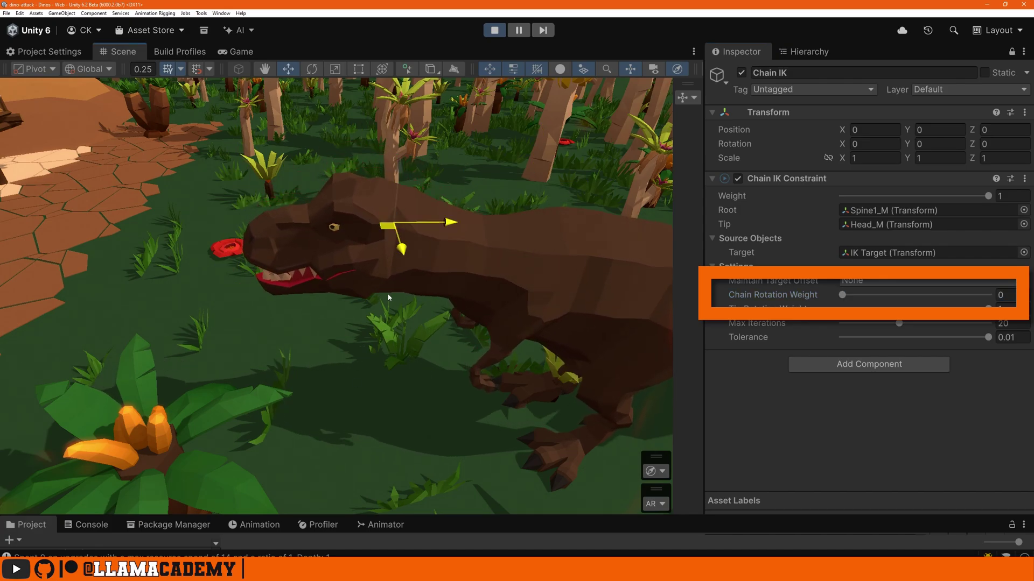
{"action": "key", "text": "e"}
{"action": "left_click_drag", "start_coordinate": [382, 120], "coordinate": [183, 242]}
{"action": "left_click_drag", "start_coordinate": [321, 174], "coordinate": [323, 282]}
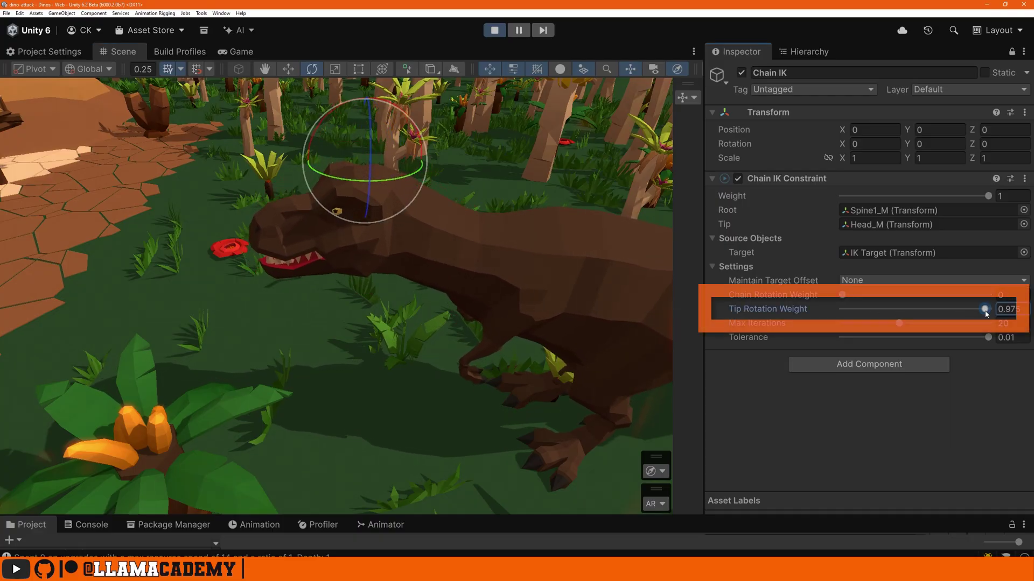
{"action": "left_click_drag", "start_coordinate": [985, 311], "coordinate": [904, 316]}
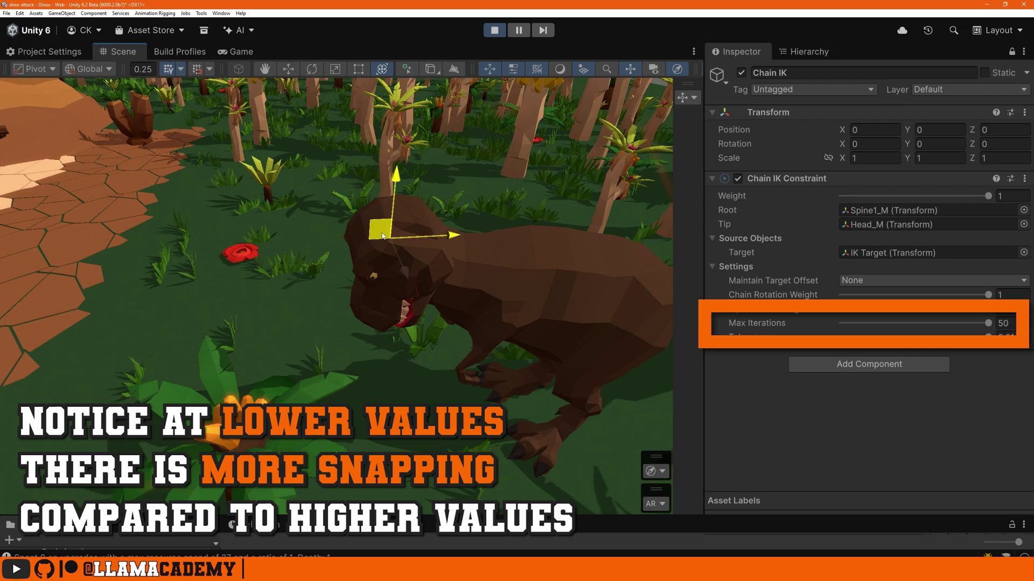
Drag the IK Target left, up, then down-left to raise and lower the T-Rex's head
{"action": "left_click_drag", "start_coordinate": [388, 256], "coordinate": [359, 192]}
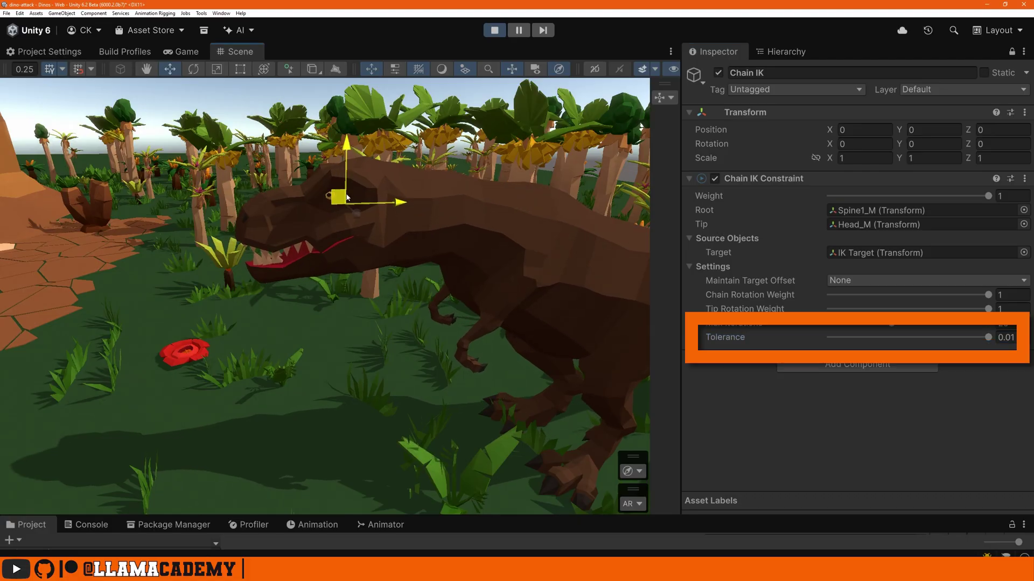
{"action": "left_click_drag", "start_coordinate": [347, 198], "coordinate": [415, 134]}
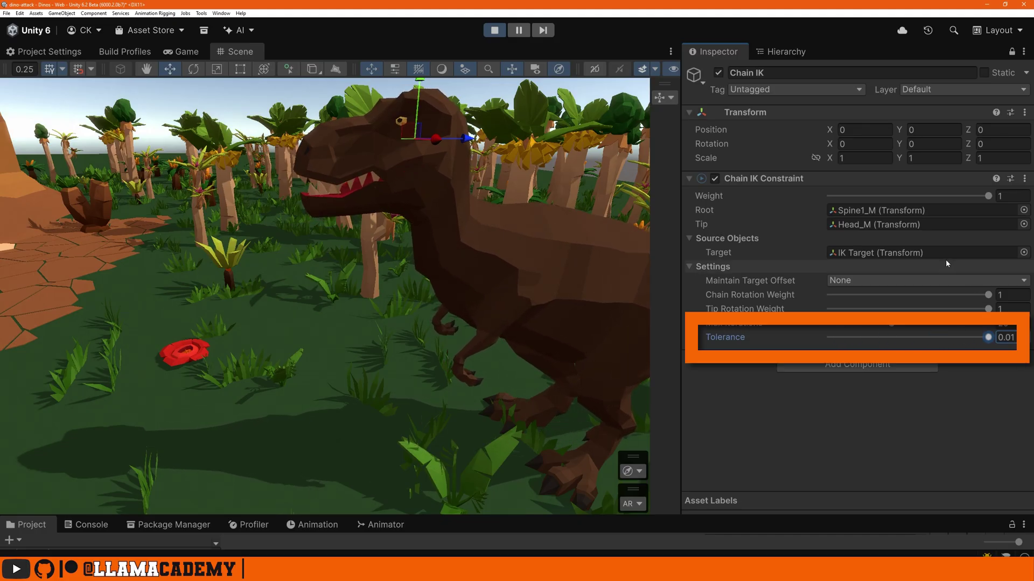
{"action": "left_click_drag", "start_coordinate": [416, 136], "coordinate": [331, 376]}
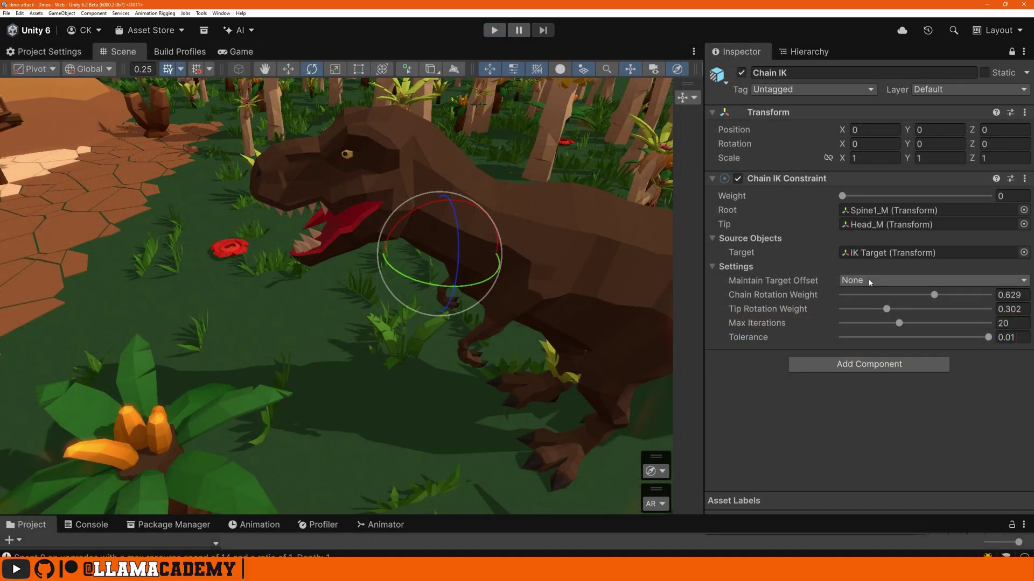
Set Maintain Target Offset to Position and Rotation and drag the IK Target to test it
{"action": "left_click", "coordinate": [870, 281]}
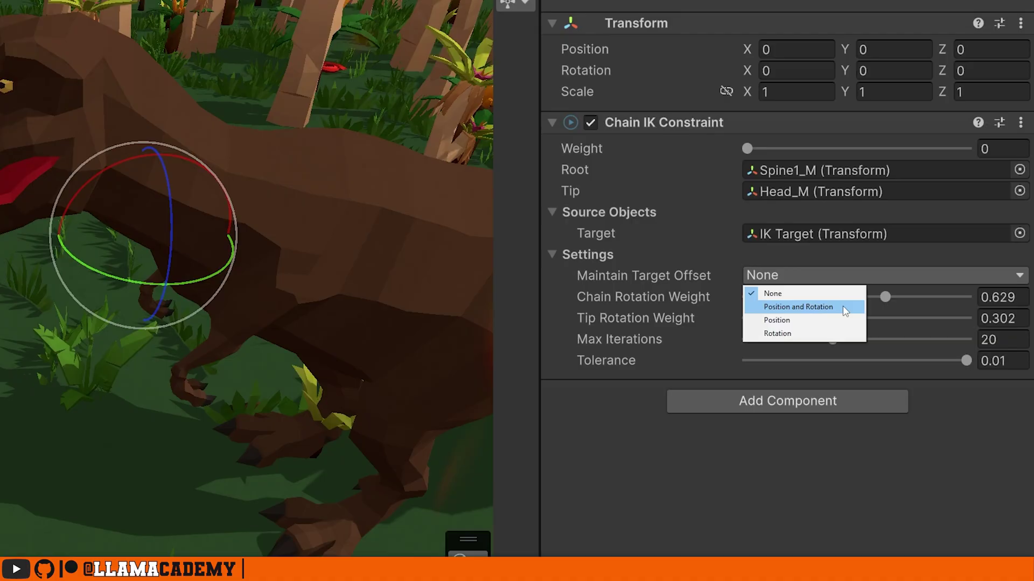
{"action": "left_click", "coordinate": [844, 308]}
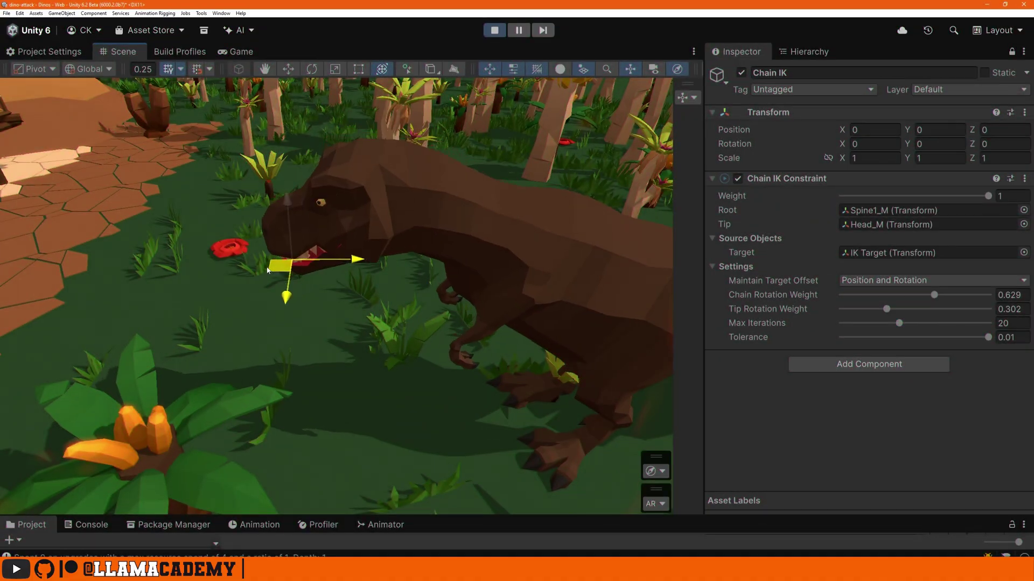
{"action": "left_click_drag", "start_coordinate": [267, 270], "coordinate": [388, 289]}
Frame the dino's head, pull the IK Target up-right, and rotate it to turn the head
{"action": "key", "text": "f"}
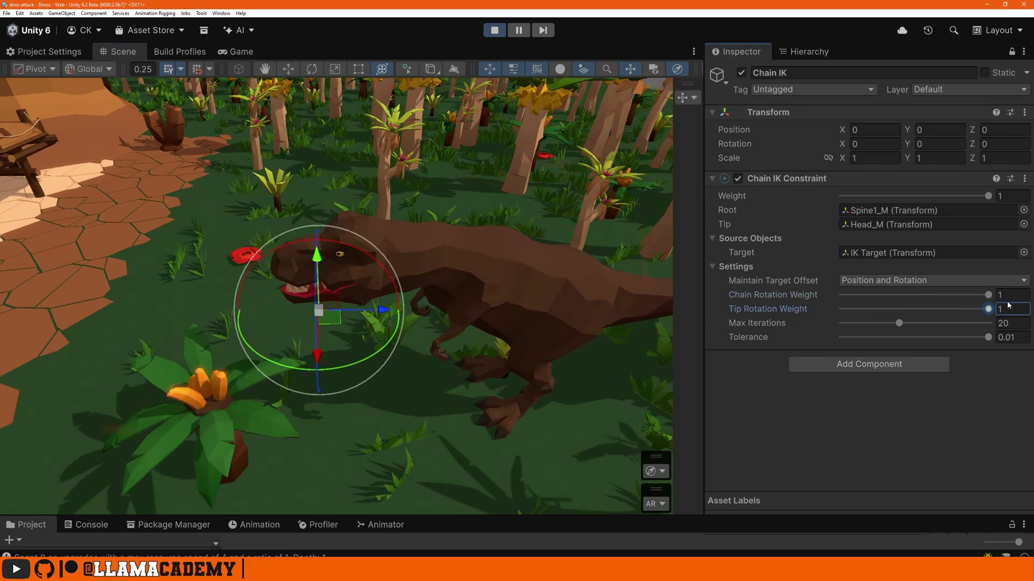
{"action": "left_click_drag", "start_coordinate": [340, 320], "coordinate": [627, 217]}
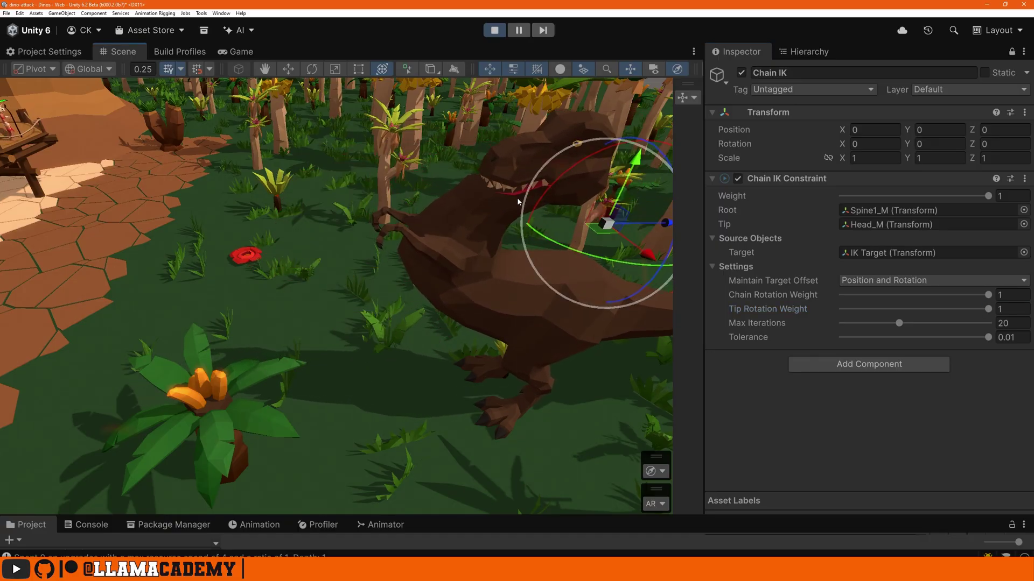
{"action": "left_click_drag", "start_coordinate": [511, 288], "coordinate": [409, 248], "text": "alt"}
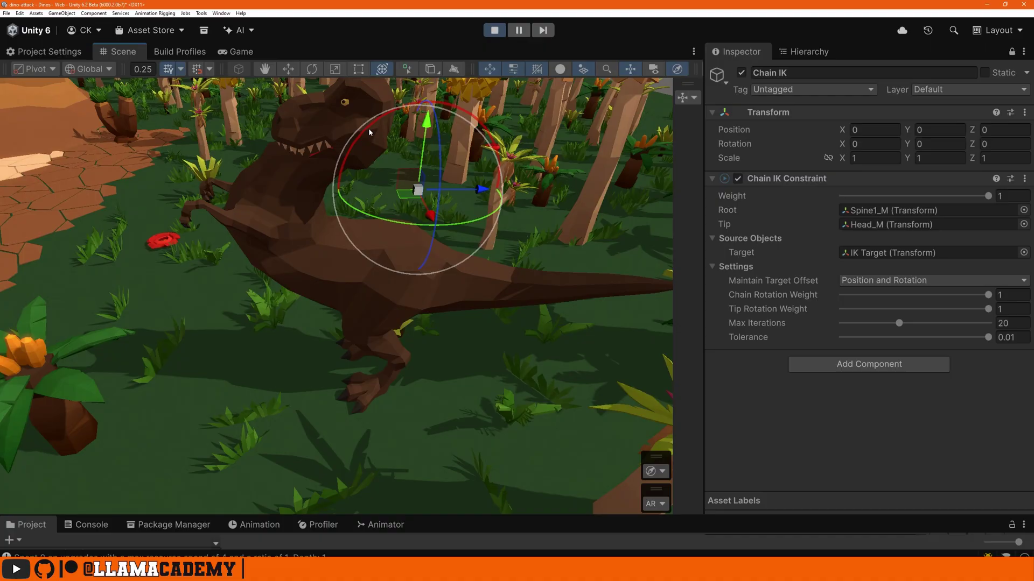
{"action": "left_click_drag", "start_coordinate": [401, 113], "coordinate": [348, 153]}
Alternately move and rotate the IK Target to test the Position offset keeping the neck intact
{"action": "key", "text": "w"}
{"action": "left_click_drag", "start_coordinate": [359, 221], "coordinate": [302, 231], "text": "alt"}
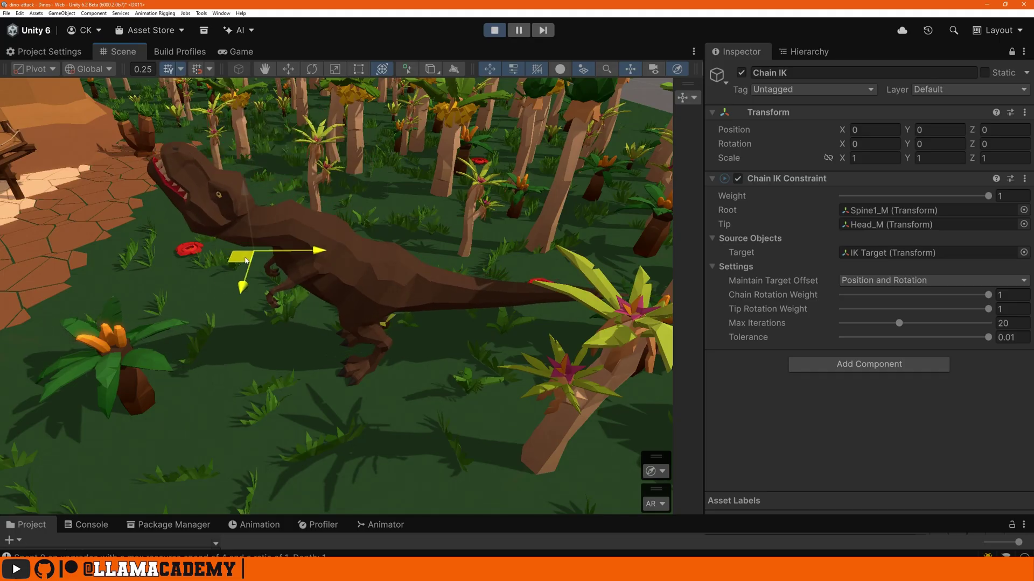
{"action": "key", "text": "e"}
{"action": "left_click_drag", "start_coordinate": [204, 178], "coordinate": [332, 226]}
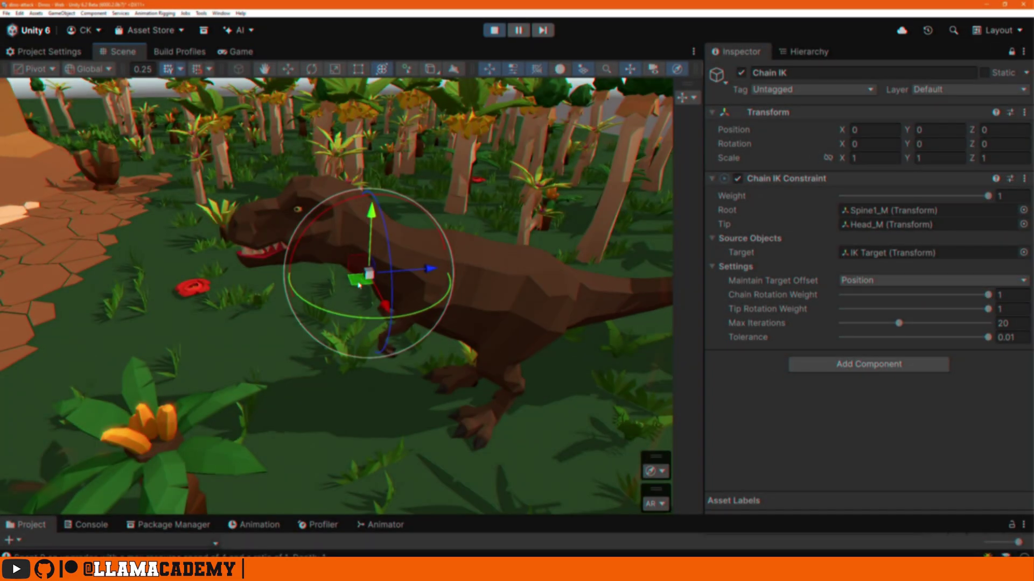
{"action": "key", "text": "w"}
{"action": "left_click_drag", "start_coordinate": [269, 235], "coordinate": [242, 289]}
{"action": "scroll", "coordinate": [477, 355], "scroll_direction": "up", "scroll_amount": 5}
{"action": "left_click_drag", "start_coordinate": [476, 355], "coordinate": [492, 269]}
{"action": "key", "text": "e"}
{"action": "left_click_drag", "start_coordinate": [528, 180], "coordinate": [624, 161]}
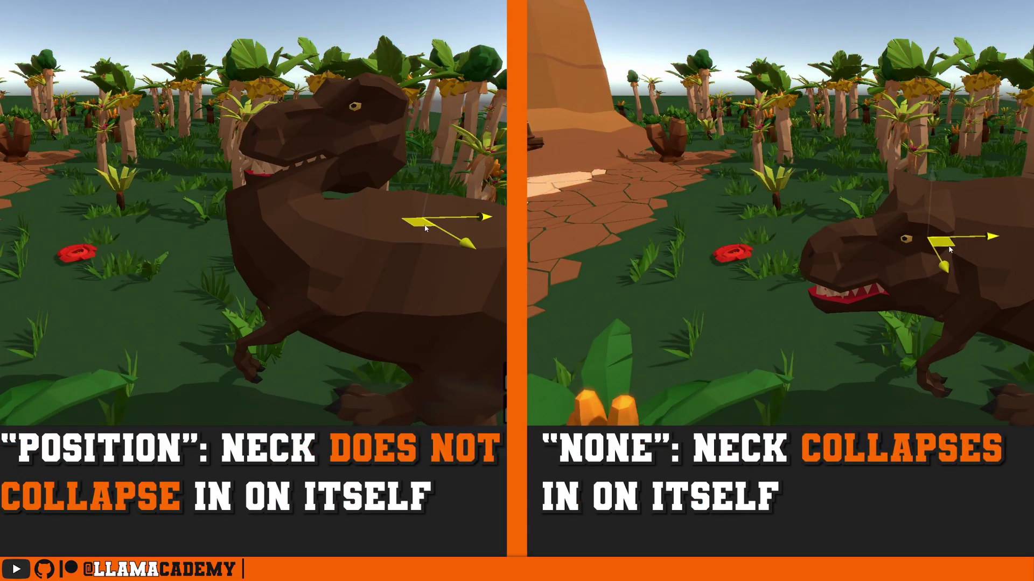
{"action": "left_click_drag", "start_coordinate": [425, 229], "coordinate": [251, 227]}
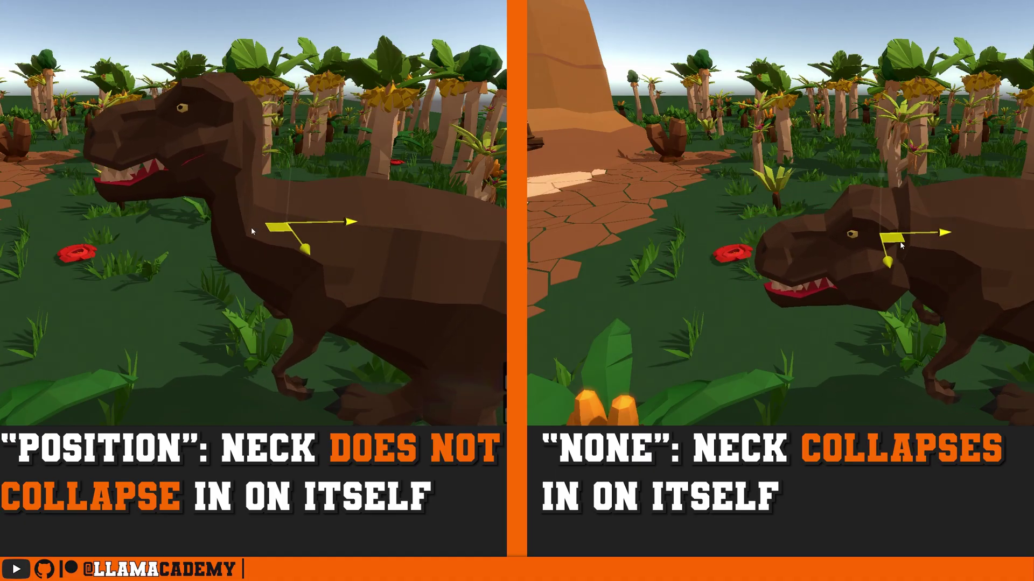
Alternately rotate and move the IK Target to raise, swing, turn and lower the dino's head
{"action": "key", "text": "e"}
{"action": "left_click_drag", "start_coordinate": [189, 192], "coordinate": [301, 142]}
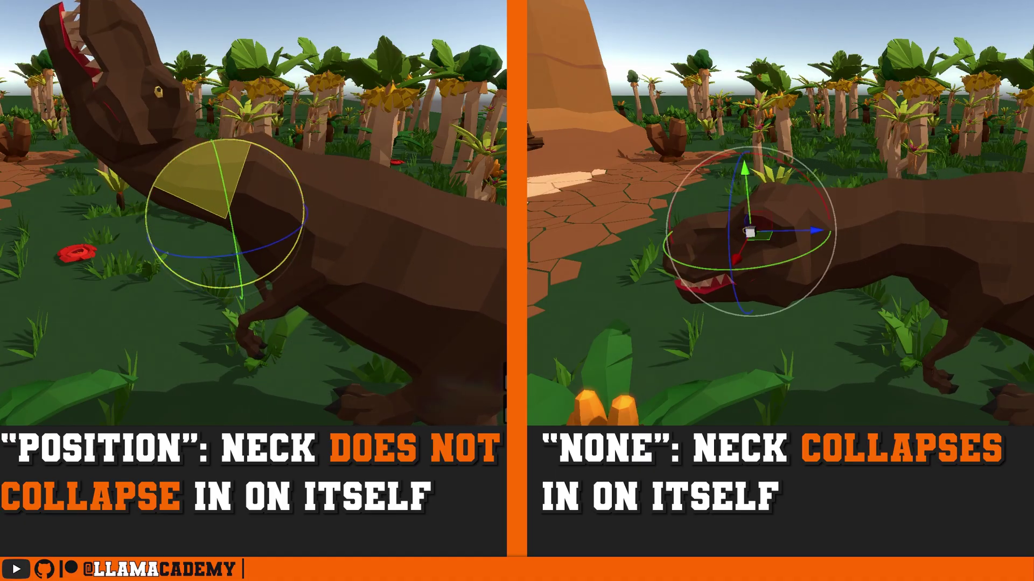
{"action": "key", "text": "w"}
{"action": "left_click_drag", "start_coordinate": [226, 229], "coordinate": [398, 223]}
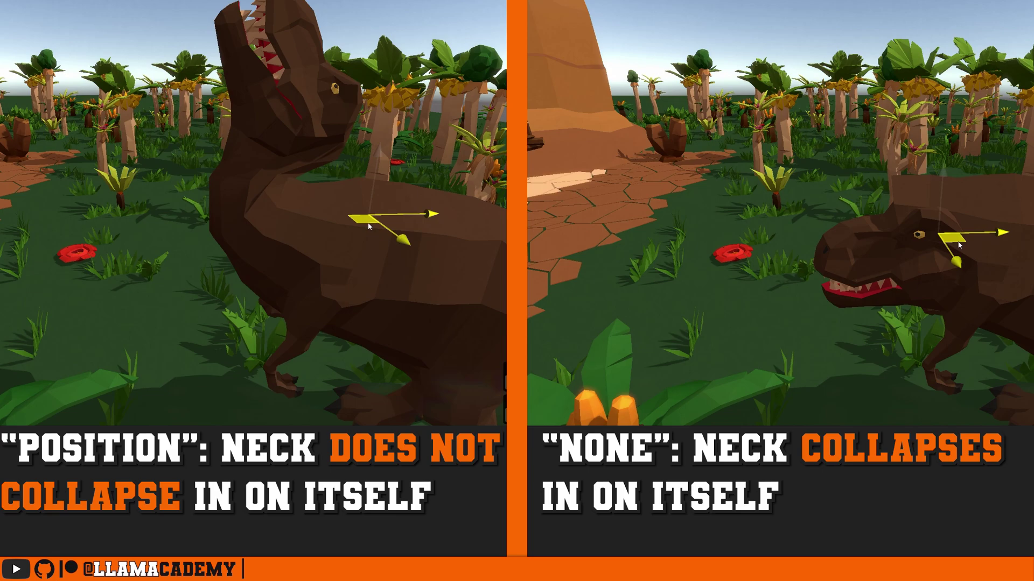
{"action": "key", "text": "e"}
{"action": "left_click_drag", "start_coordinate": [380, 161], "coordinate": [498, 129]}
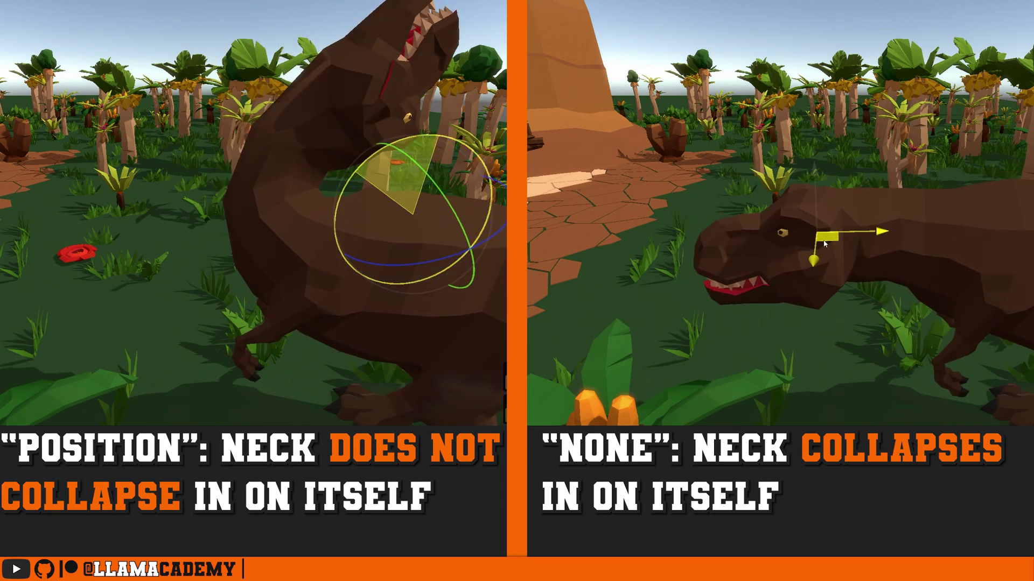
{"action": "key", "text": "w"}
{"action": "left_click_drag", "start_coordinate": [415, 228], "coordinate": [344, 221]}
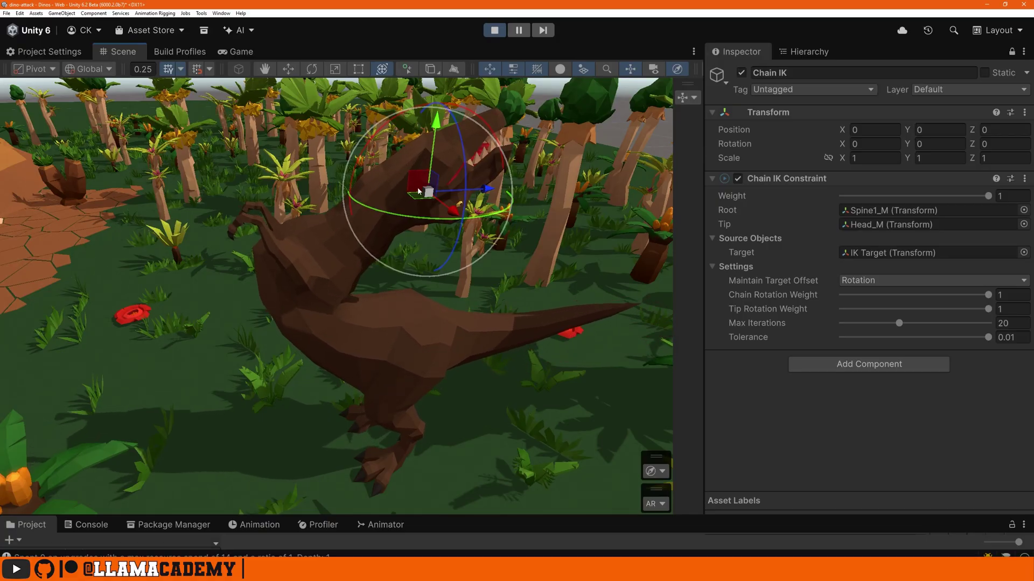
Drag the IK target onto the T-Rex's lowered head during play, then stop the game
{"action": "left_click_drag", "start_coordinate": [424, 190], "coordinate": [482, 257]}
{"action": "left_click", "coordinate": [494, 30]}
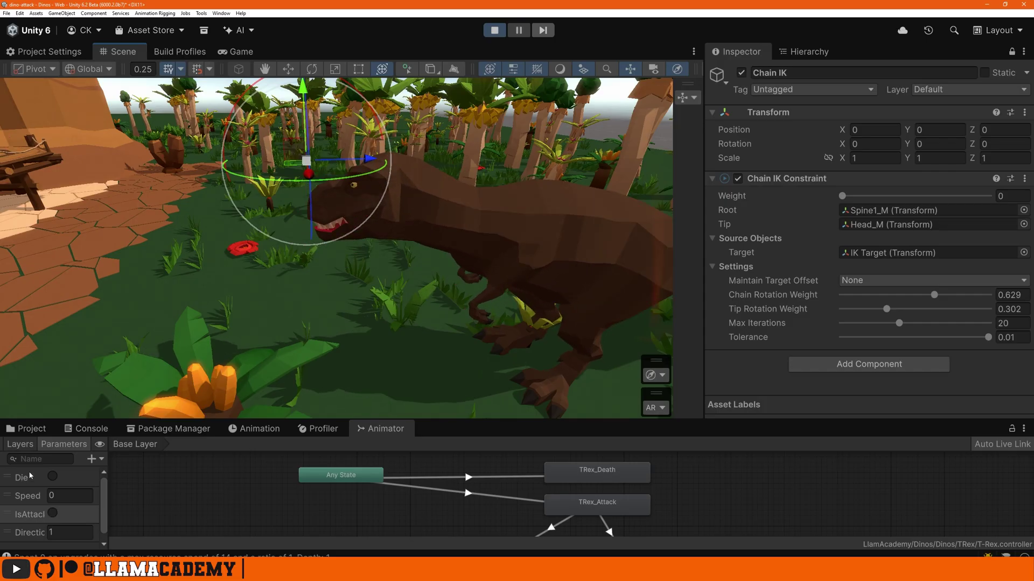
Turn on IsAttacking during play and pan the Dino Graph down past the IgnoreYMotion branch
{"action": "left_click", "coordinate": [53, 514]}
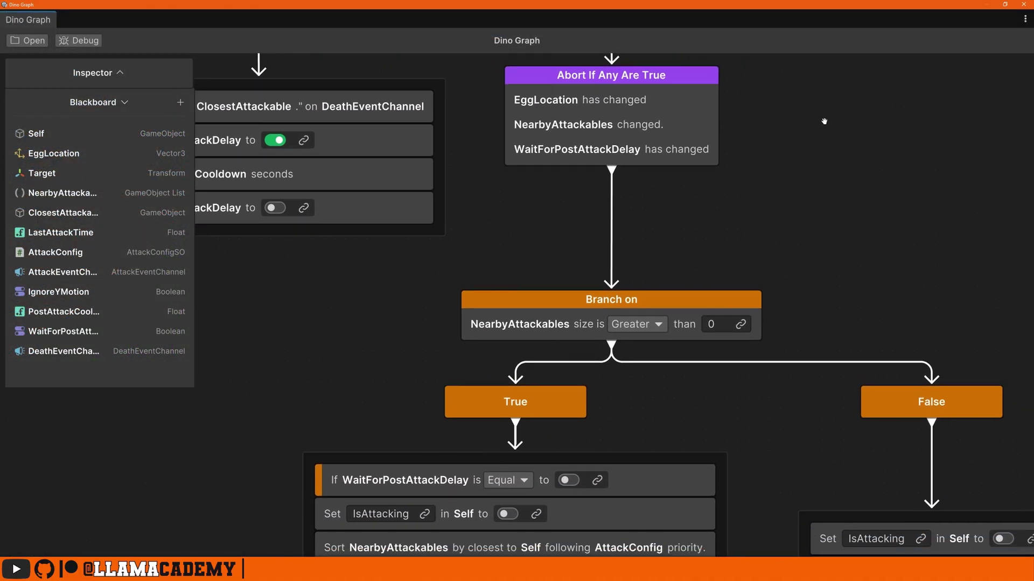
{"action": "middle_click_drag", "start_coordinate": [979, 375], "coordinate": [930, 83]}
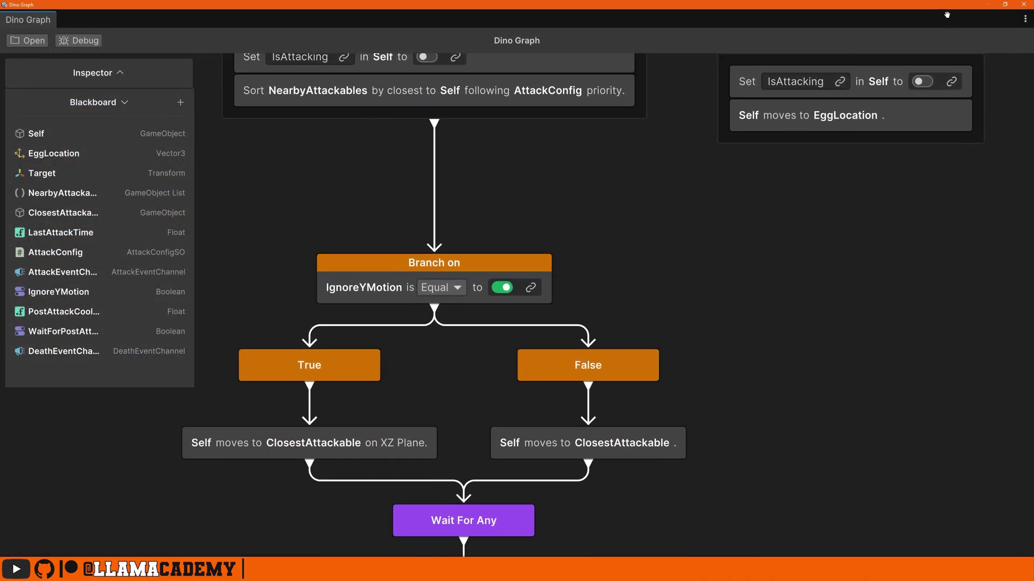
{"action": "middle_click_drag", "start_coordinate": [1004, 413], "coordinate": [1015, 292]}
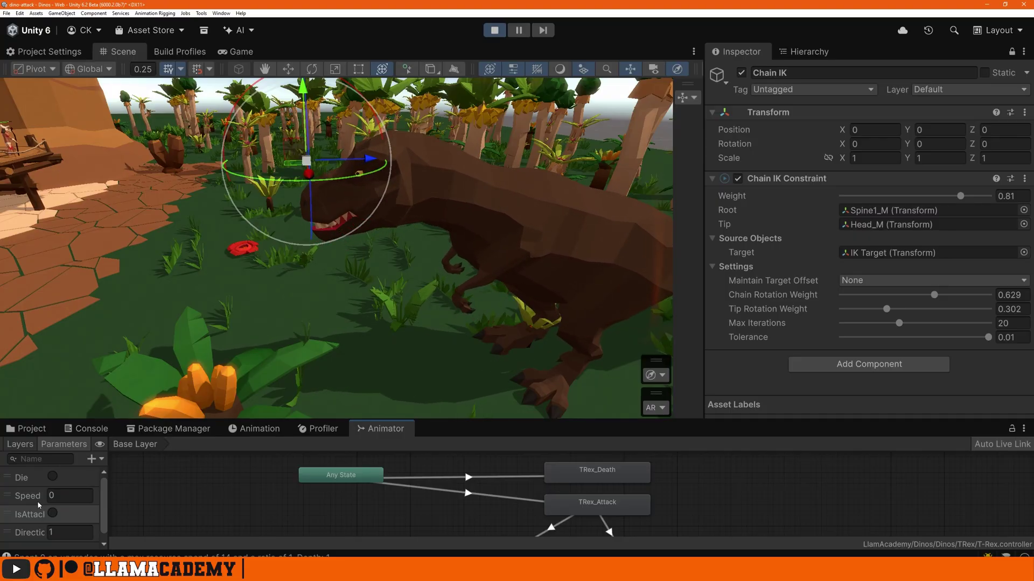
Load the read-only TRex_Attack clip into the Animation window's timeline
{"action": "left_click", "coordinate": [260, 429]}
{"action": "left_click", "coordinate": [70, 459]}
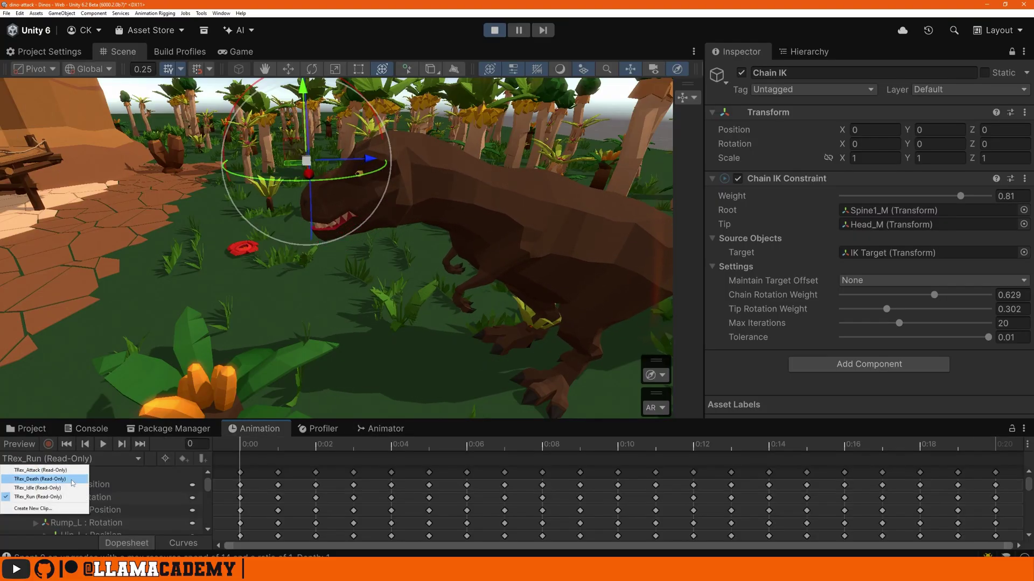
{"action": "left_click", "coordinate": [67, 471]}
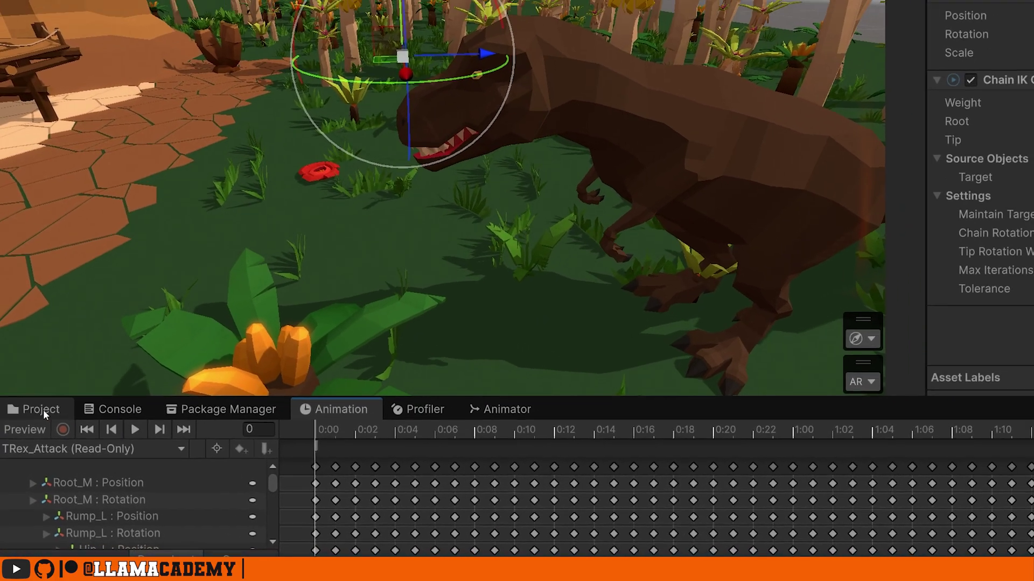
Verify TRex_Animations.fbx's TRex_Attack clip has a BeginAttack event at 0:00, then show the Hierarchy
{"action": "left_click", "coordinate": [43, 398]}
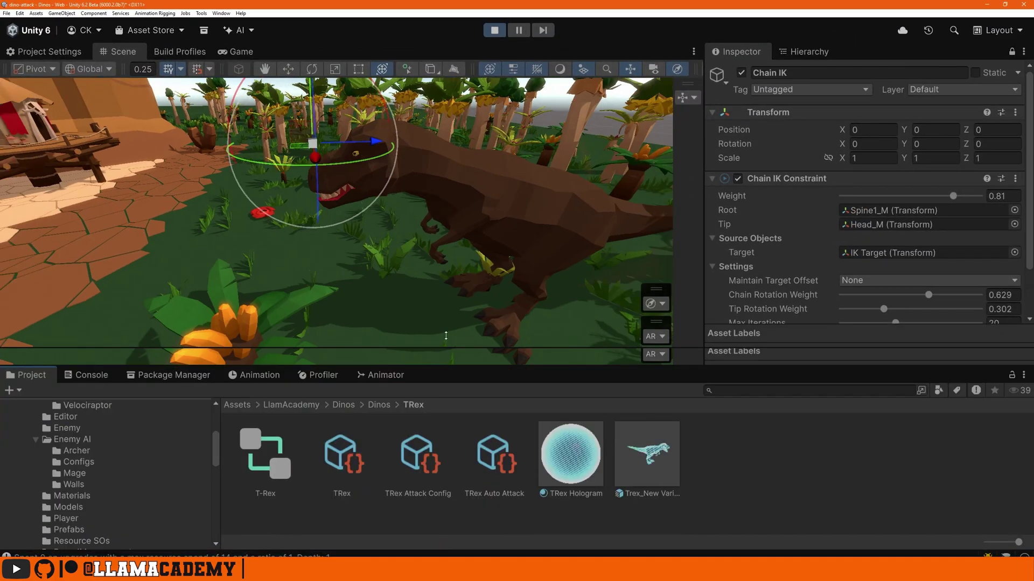
{"action": "scroll", "coordinate": [177, 447], "scroll_direction": "down", "scroll_amount": 5}
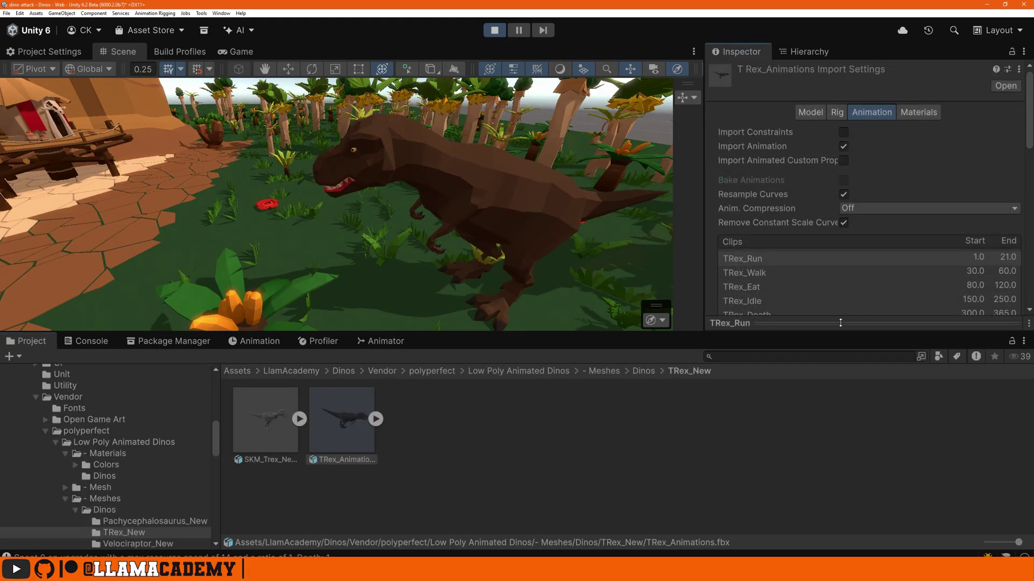
{"action": "left_click_drag", "start_coordinate": [840, 322], "coordinate": [840, 474]}
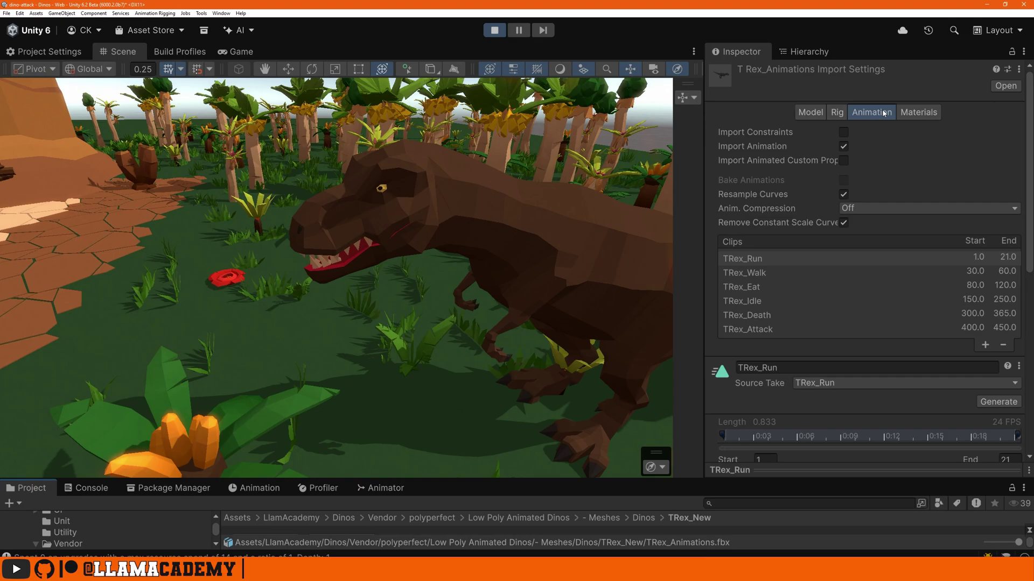
{"action": "scroll", "coordinate": [758, 218], "scroll_direction": "down", "scroll_amount": 4}
{"action": "left_click", "coordinate": [762, 216]}
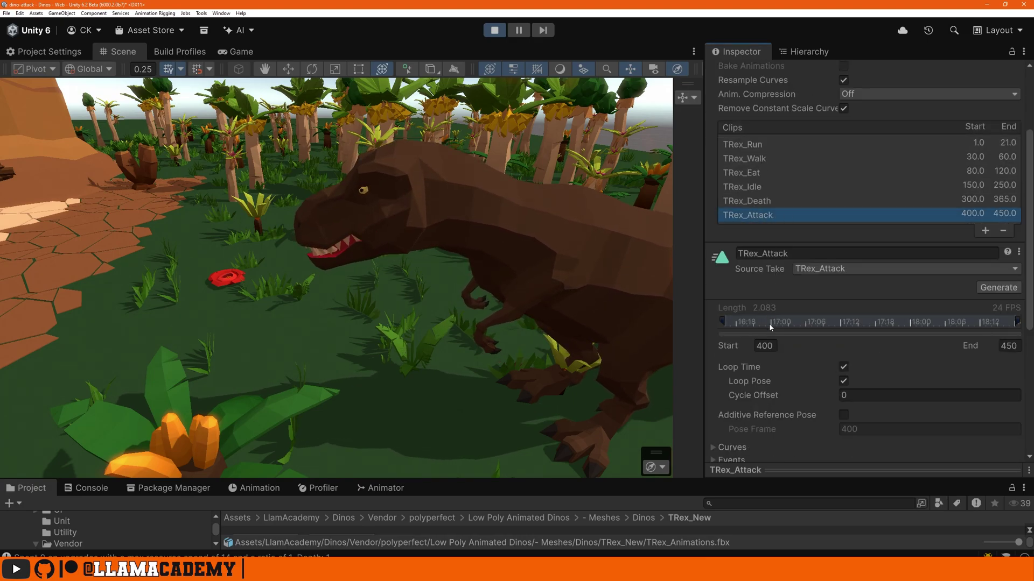
{"action": "scroll", "coordinate": [806, 392], "scroll_direction": "down", "scroll_amount": 5}
{"action": "left_click", "coordinate": [728, 308]}
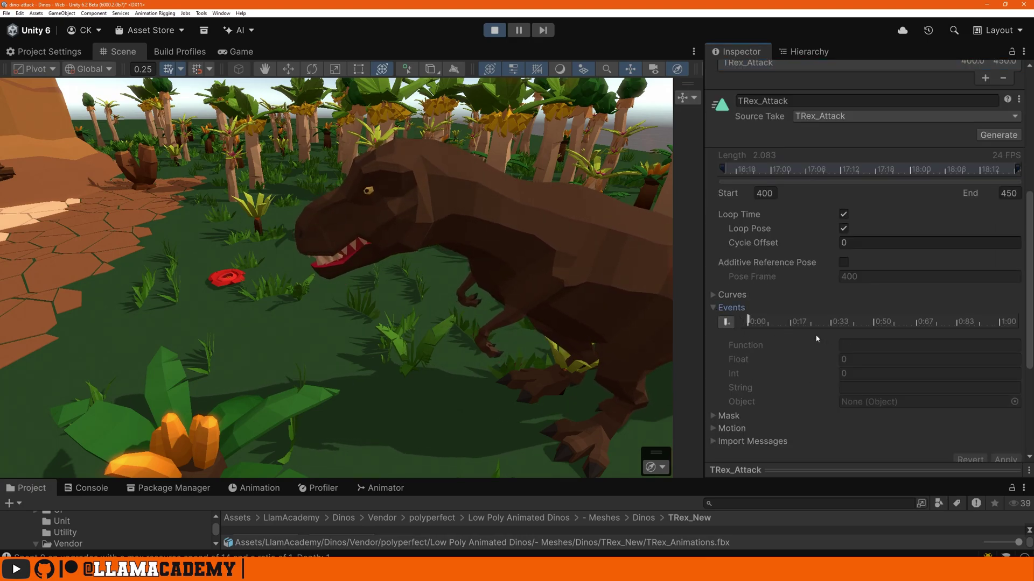
{"action": "left_click", "coordinate": [748, 322]}
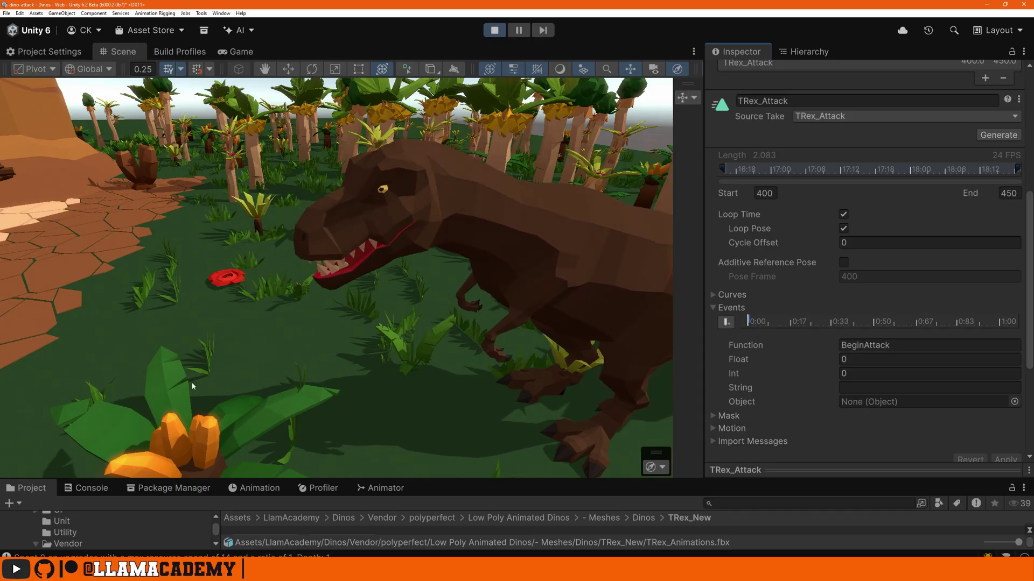
{"action": "left_click", "coordinate": [797, 52]}
Select the Trex_New Variant and scroll through its components in the Inspector
{"action": "left_click", "coordinate": [794, 203]}
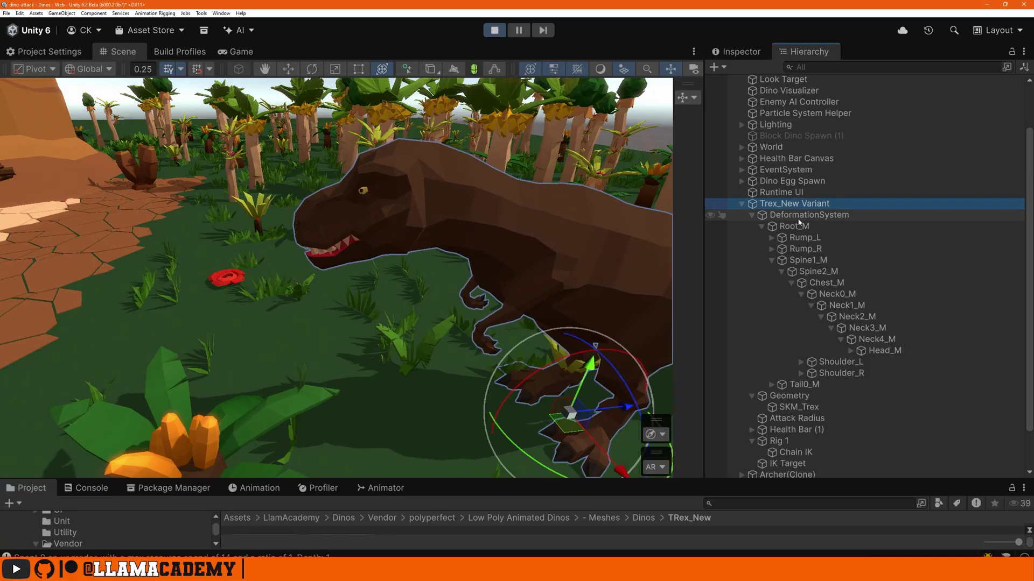
{"action": "left_click", "coordinate": [744, 53]}
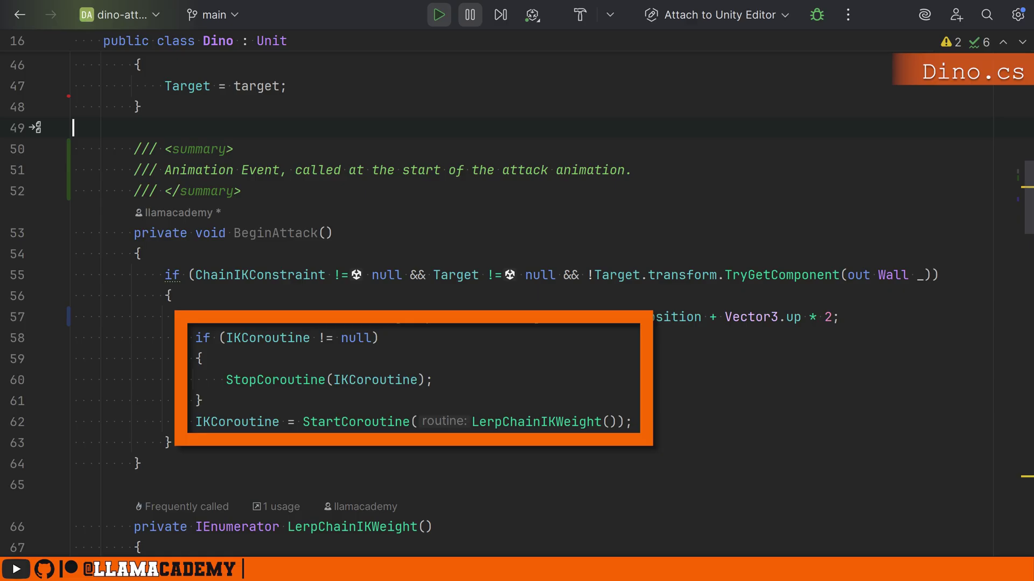
{"action": "scroll", "coordinate": [1029, 279], "scroll_direction": "down", "scroll_amount": 7}
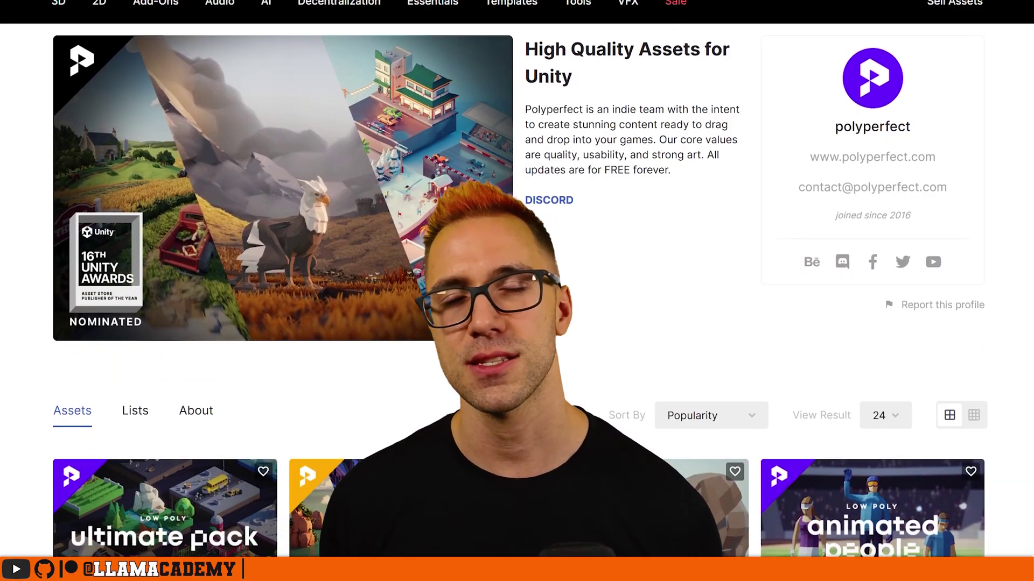
Scroll down through polyperfect's grid of low poly asset packs
{"action": "scroll", "coordinate": [517, 291], "scroll_direction": "down", "scroll_amount": 5}
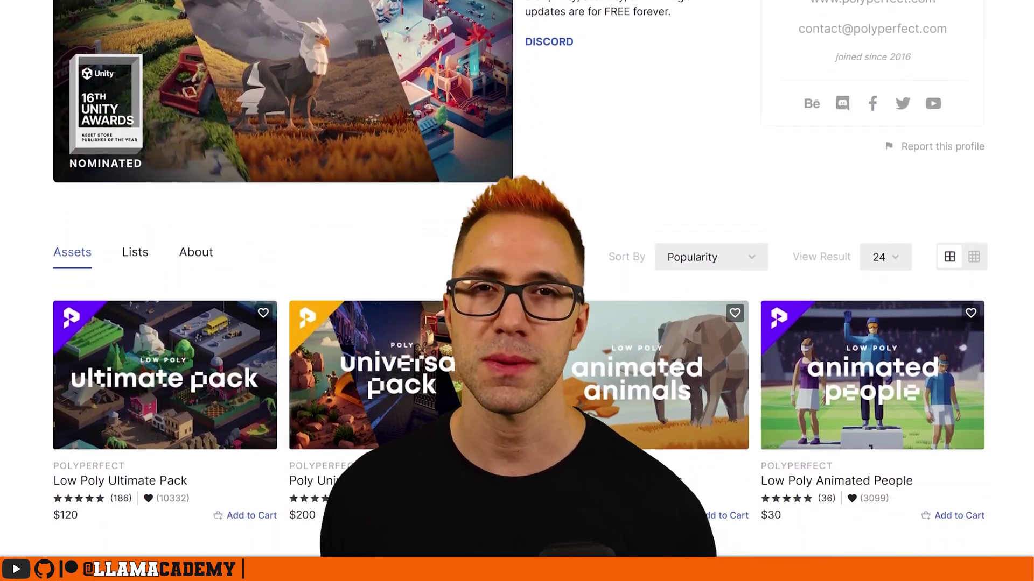
{"action": "scroll", "coordinate": [517, 291], "scroll_direction": "down", "scroll_amount": 3}
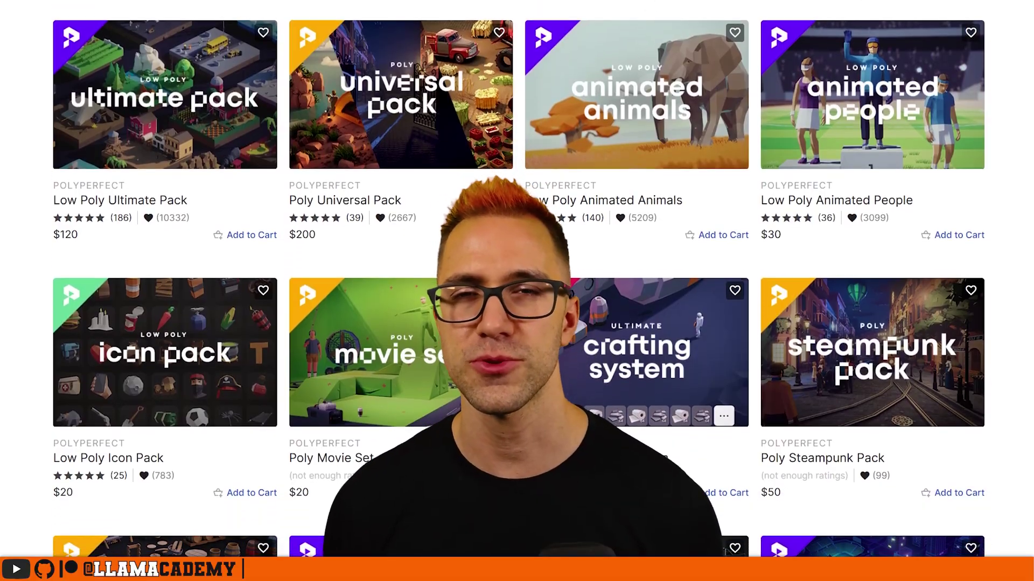